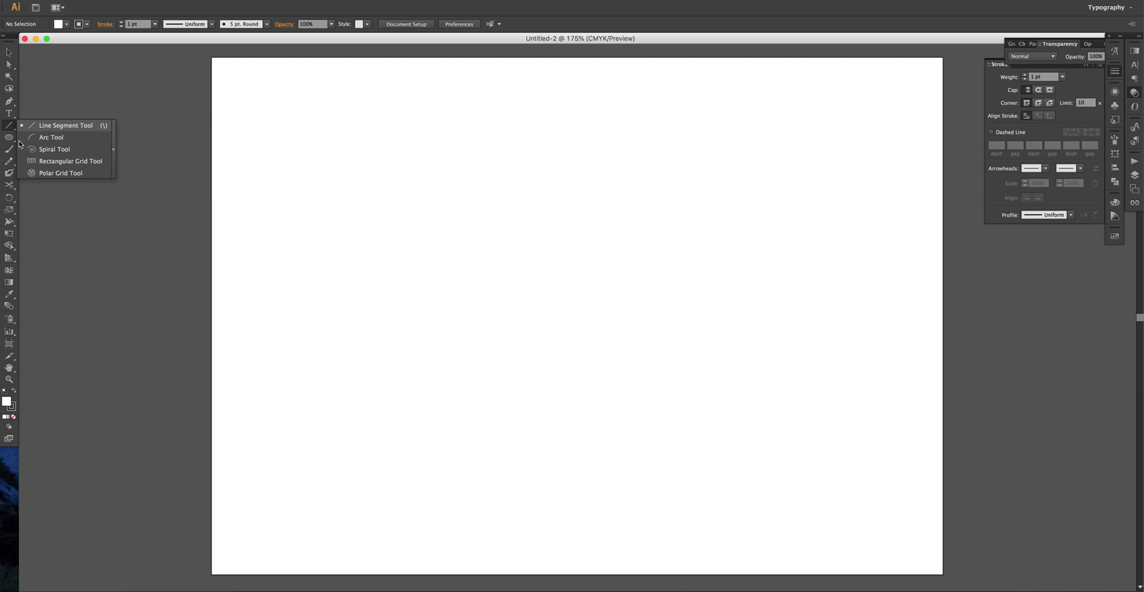
Draw a tall narrow rectangle about 15 by 117 px and give it a black fill with no stroke
left_click_drag(9, 137, 44, 142)
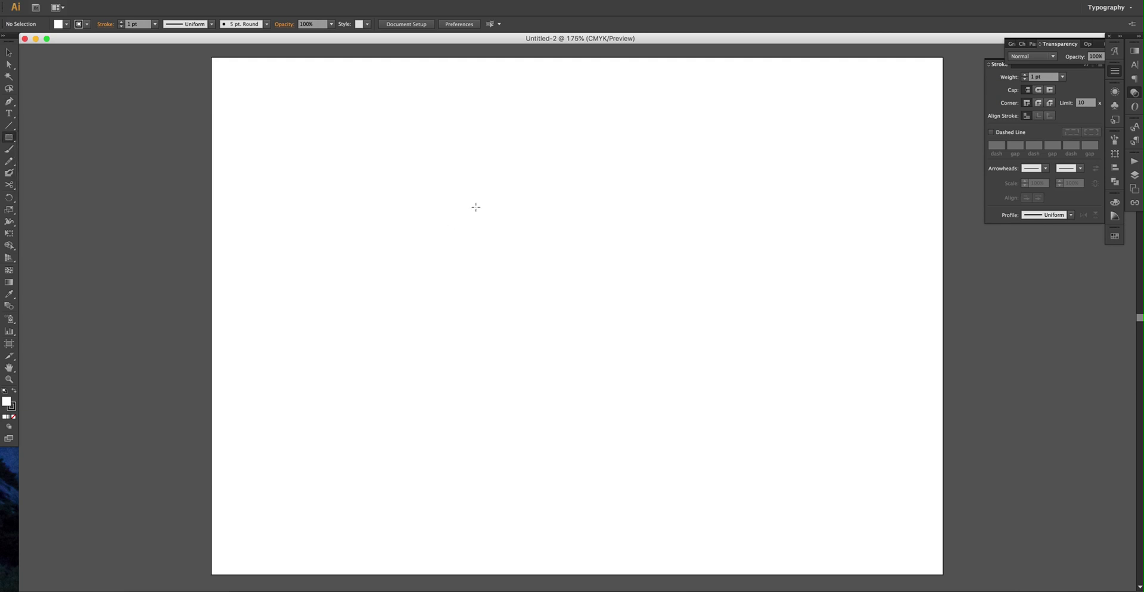
left_click_drag(481, 202, 494, 303)
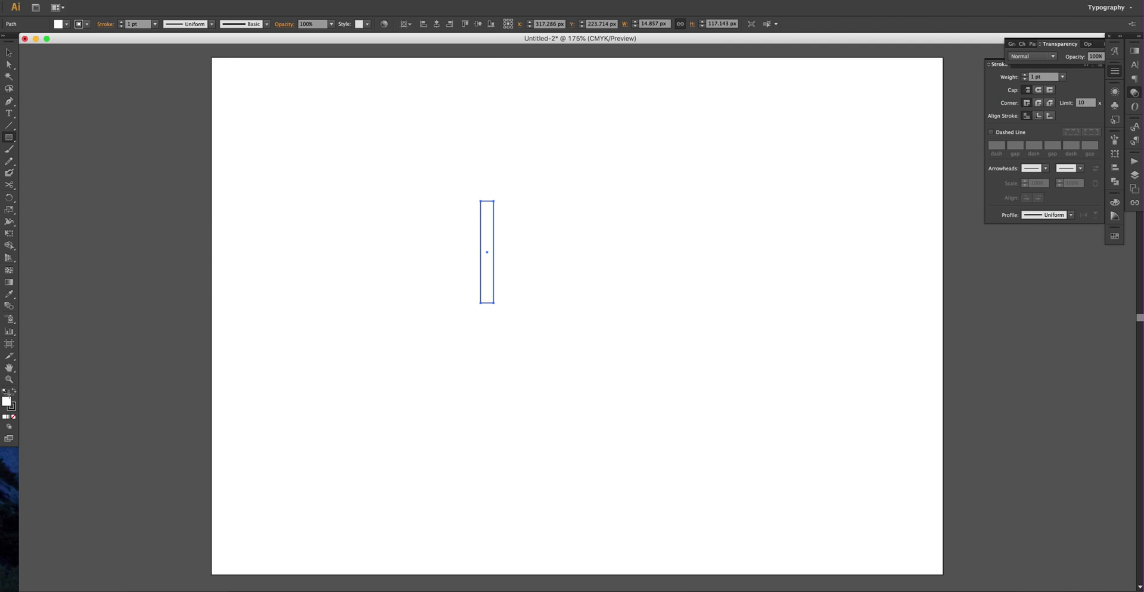
left_click(14, 391)
left_click(11, 407)
left_click(13, 417)
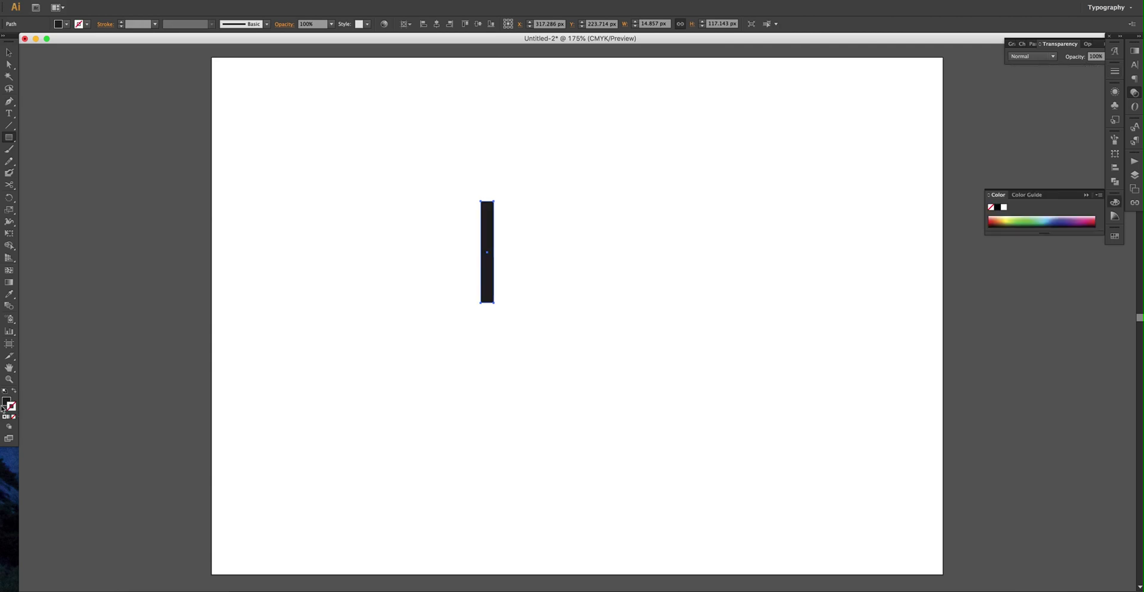
Try to taper the black rectangle toward its lower end by scaling its bottom corner points
key("v")
left_click(495, 307)
key("a")
left_click(494, 303)
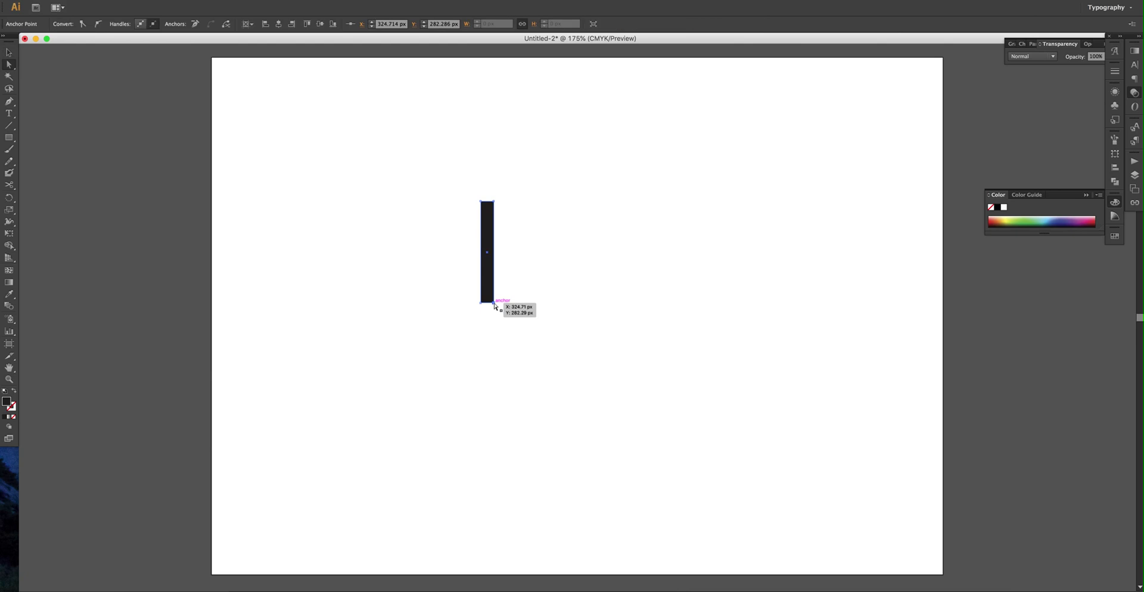
key("super+a")
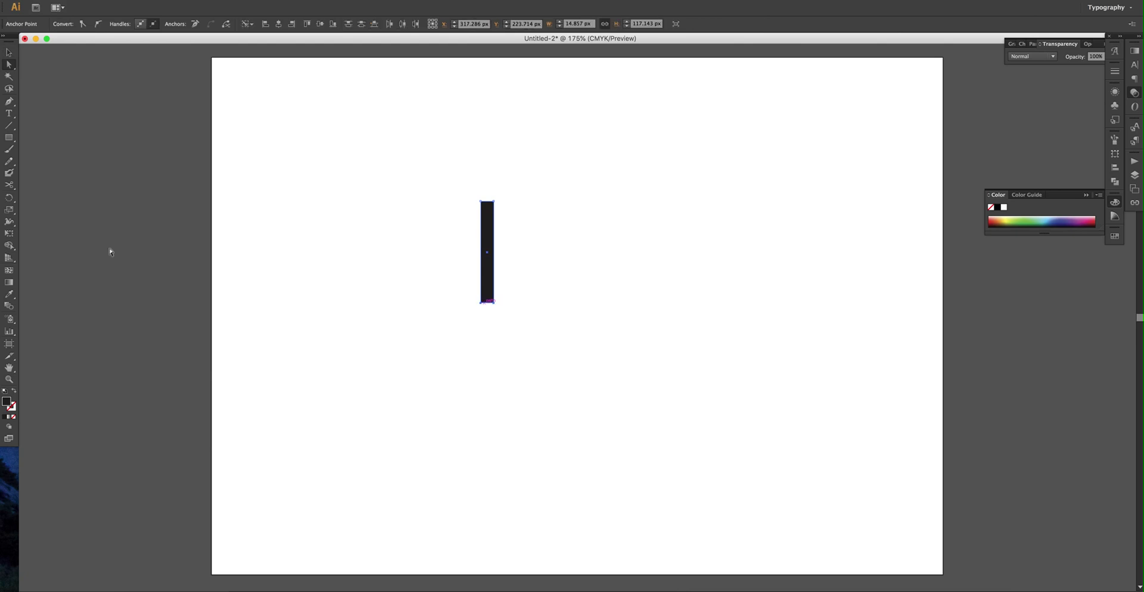
left_click_drag(9, 210, 30, 214)
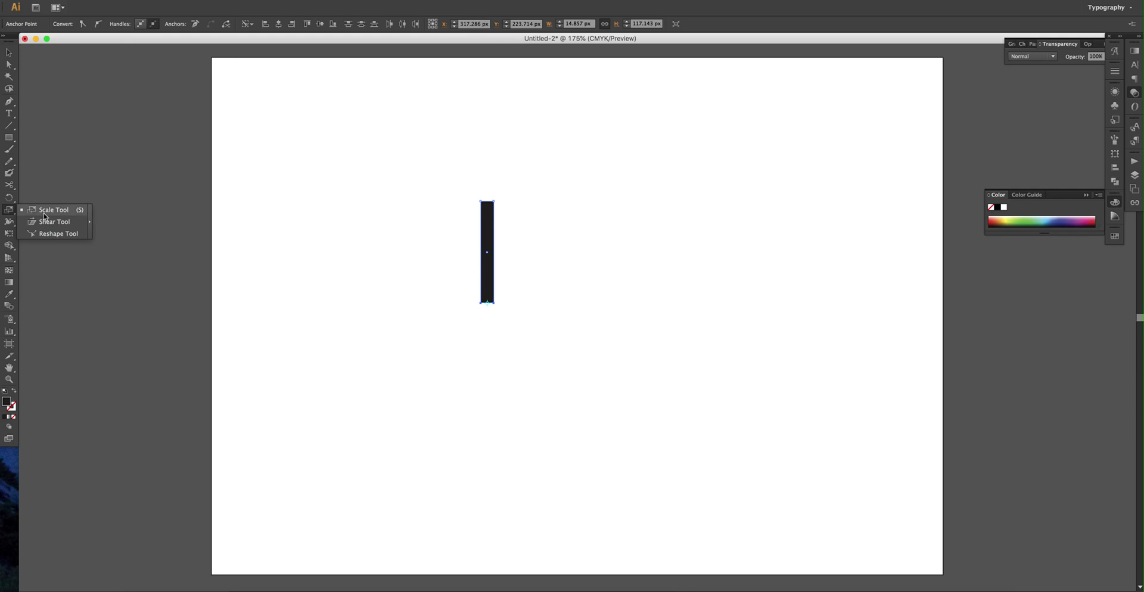
left_click(30, 213)
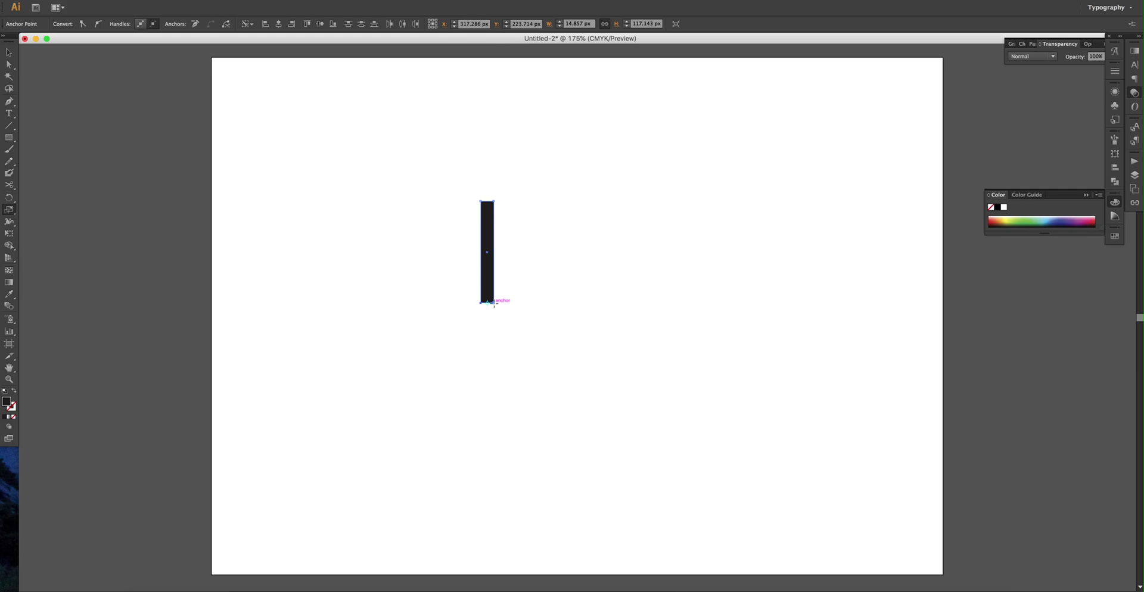
left_click_drag(494, 305, 491, 305)
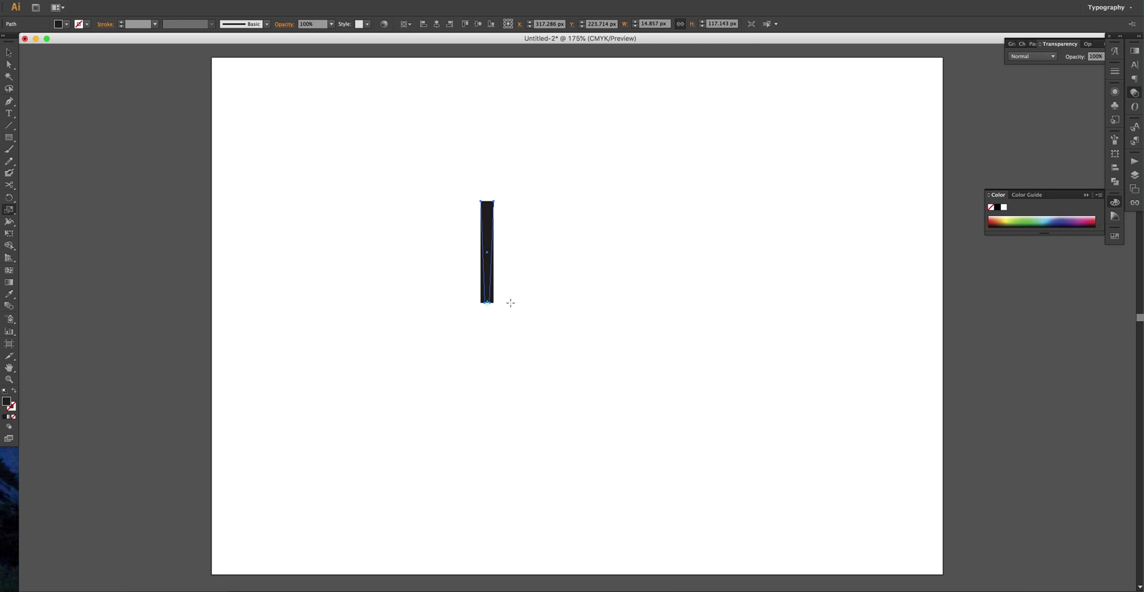
key("v")
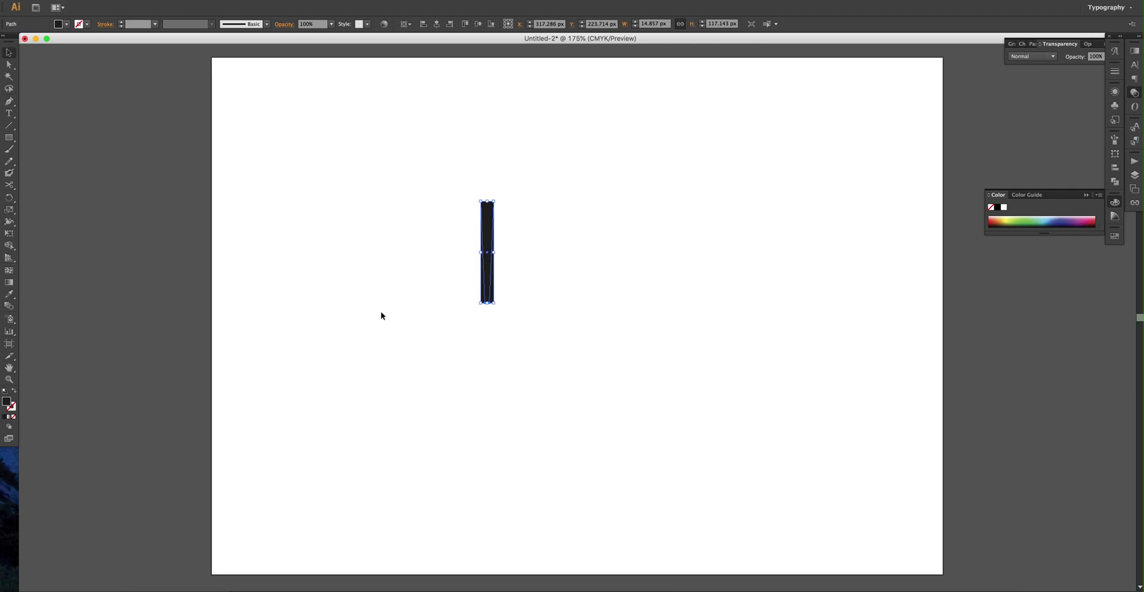
left_click(502, 324)
key("super+equal")
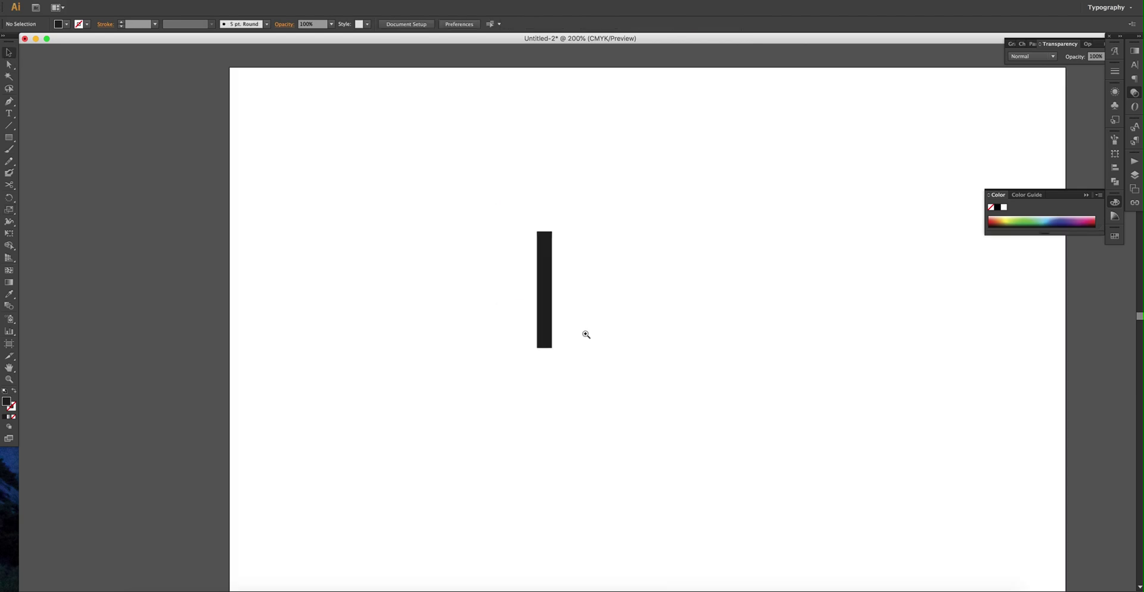
left_click(549, 337)
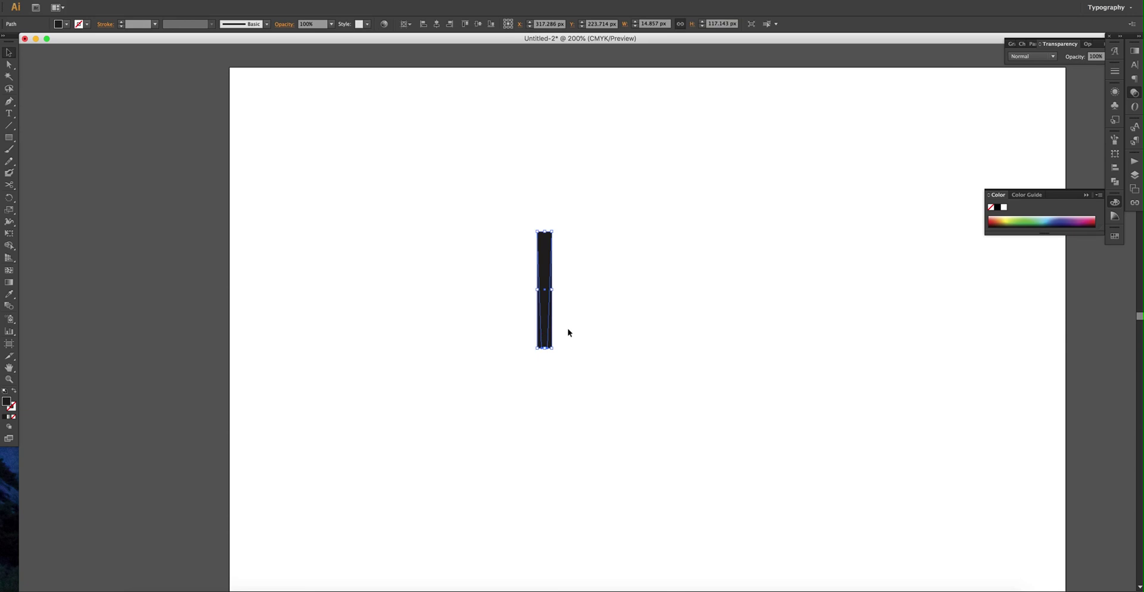
Taper the black bar by moving both of its bottom corner points inward toward the bar's centre
left_click(562, 343)
key("a")
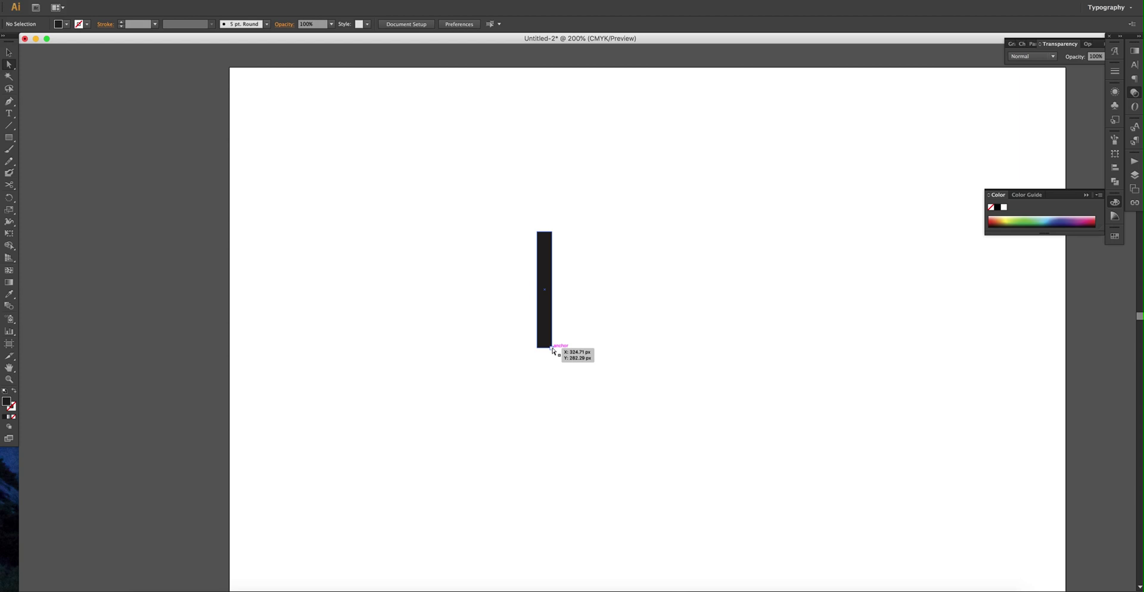
left_click_drag(552, 349, 546, 350)
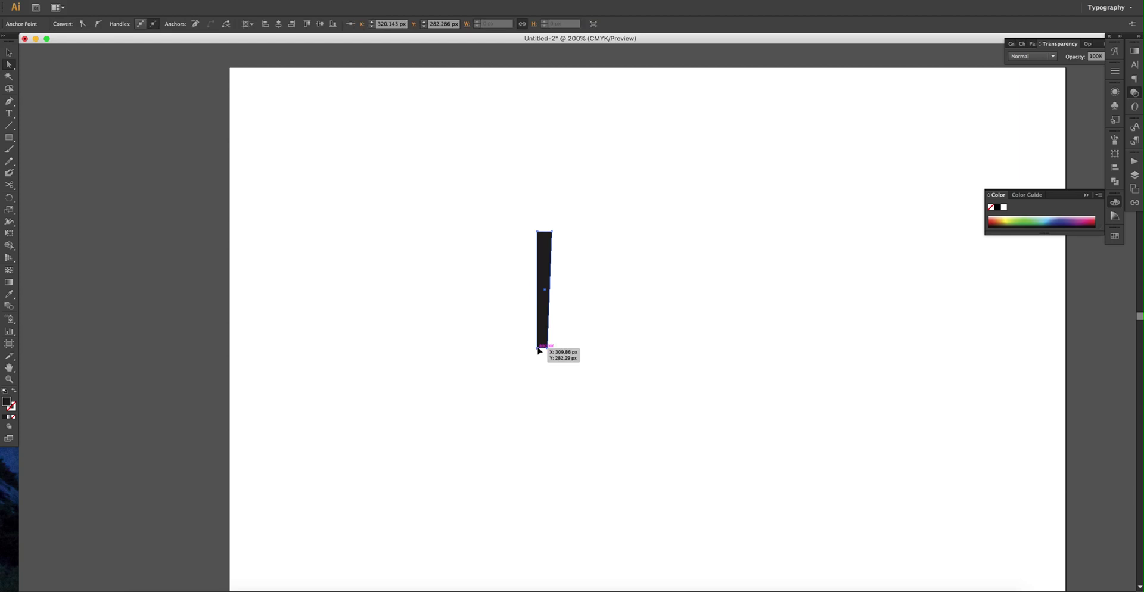
left_click(593, 343)
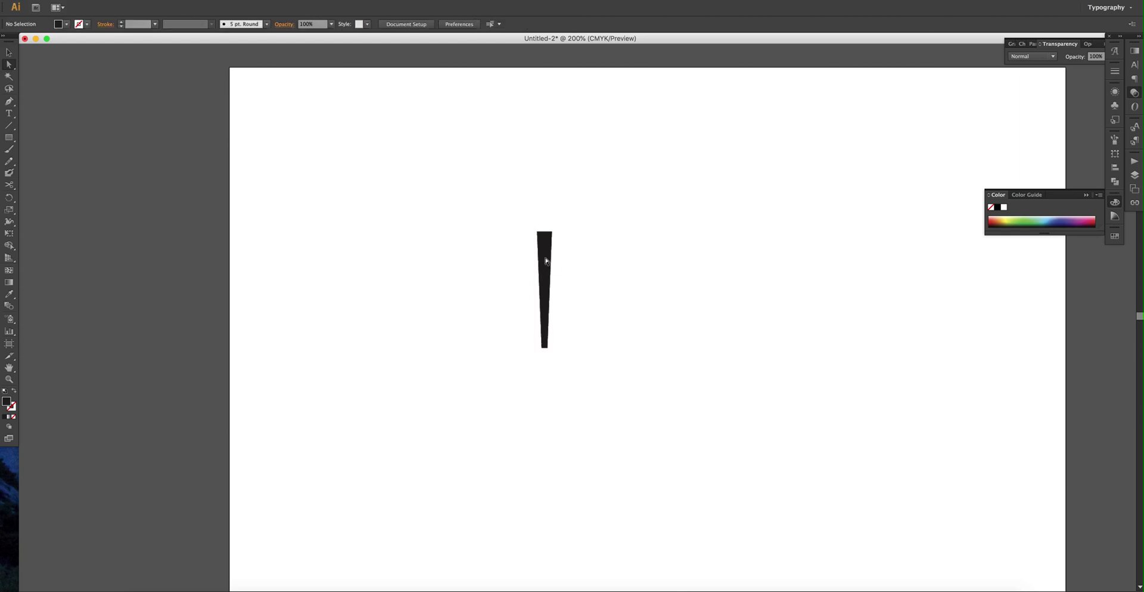
Make a copy of the tapered bar rotated slightly clockwise around a point just below its narrow end
key("v")
left_click(546, 253)
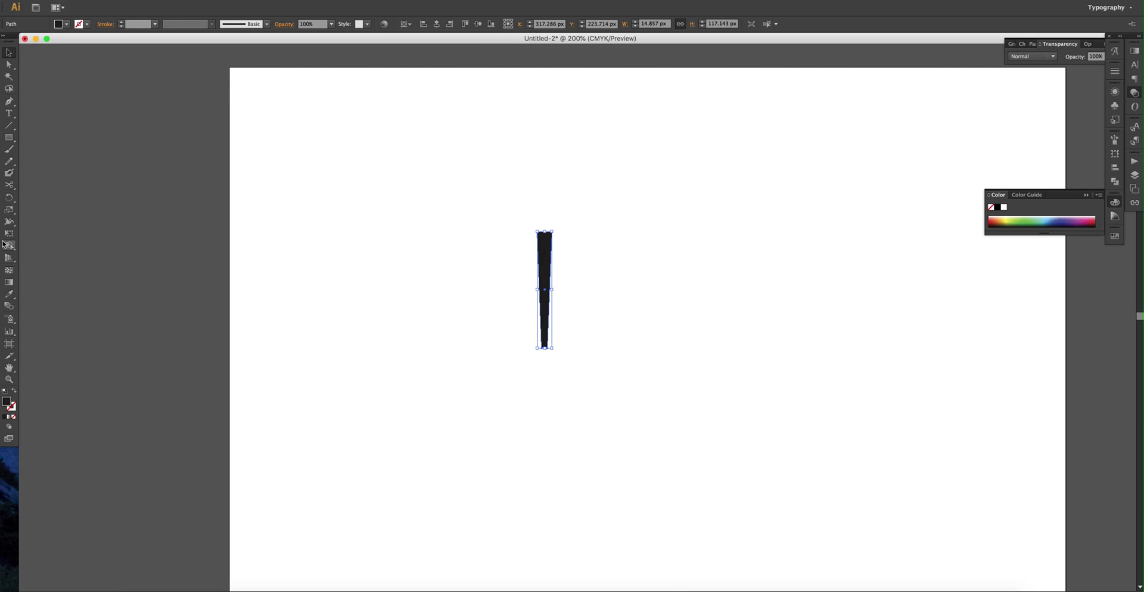
left_click(9, 198)
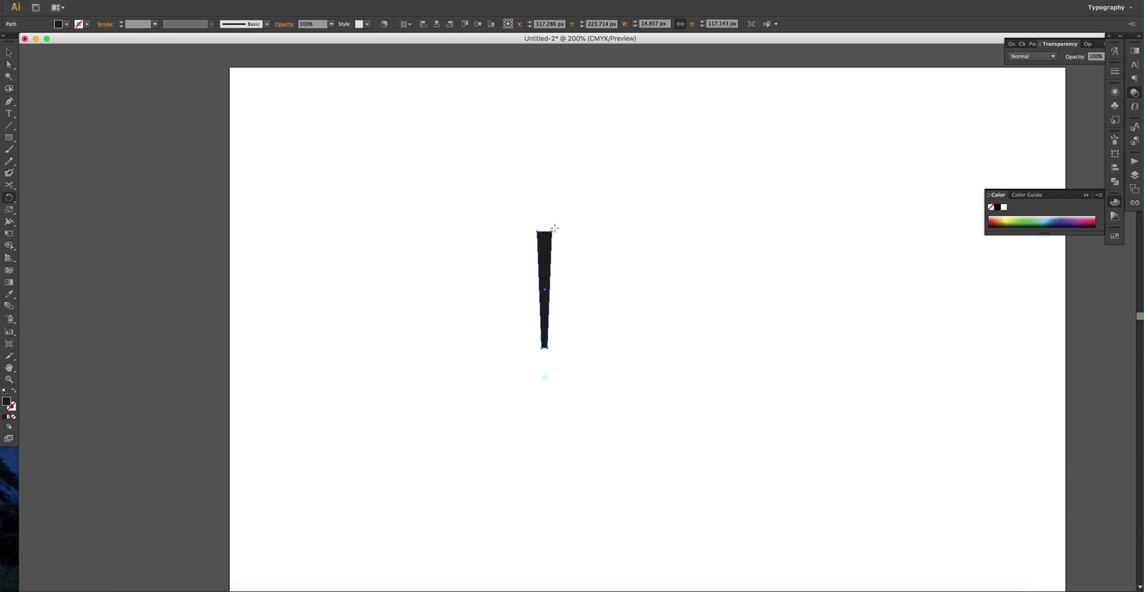
left_click_drag(558, 229, 581, 236)
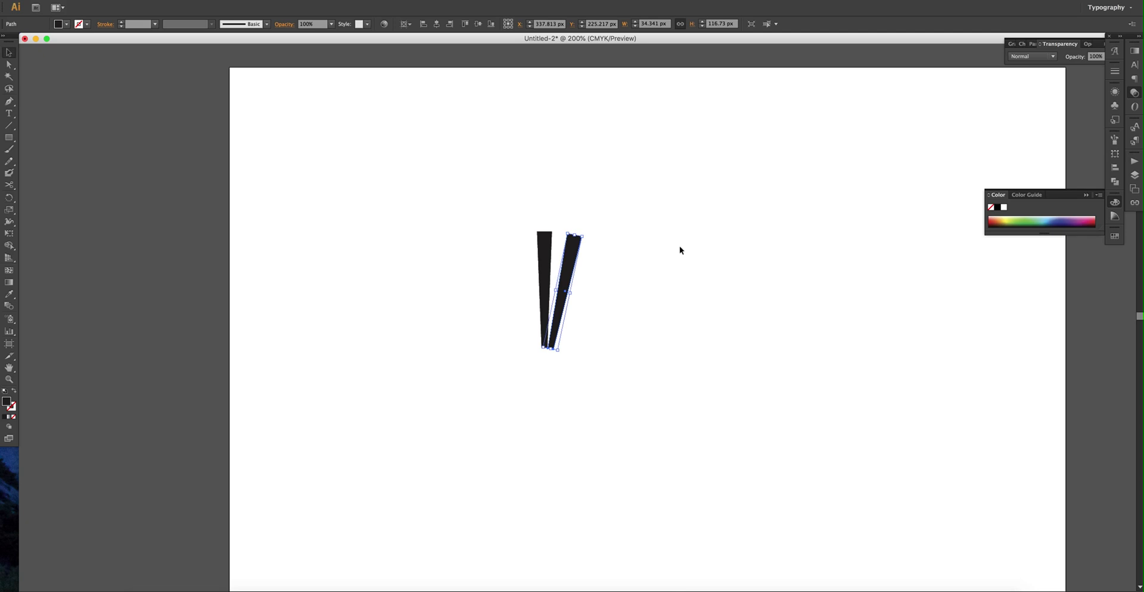
key("v")
left_click(638, 261)
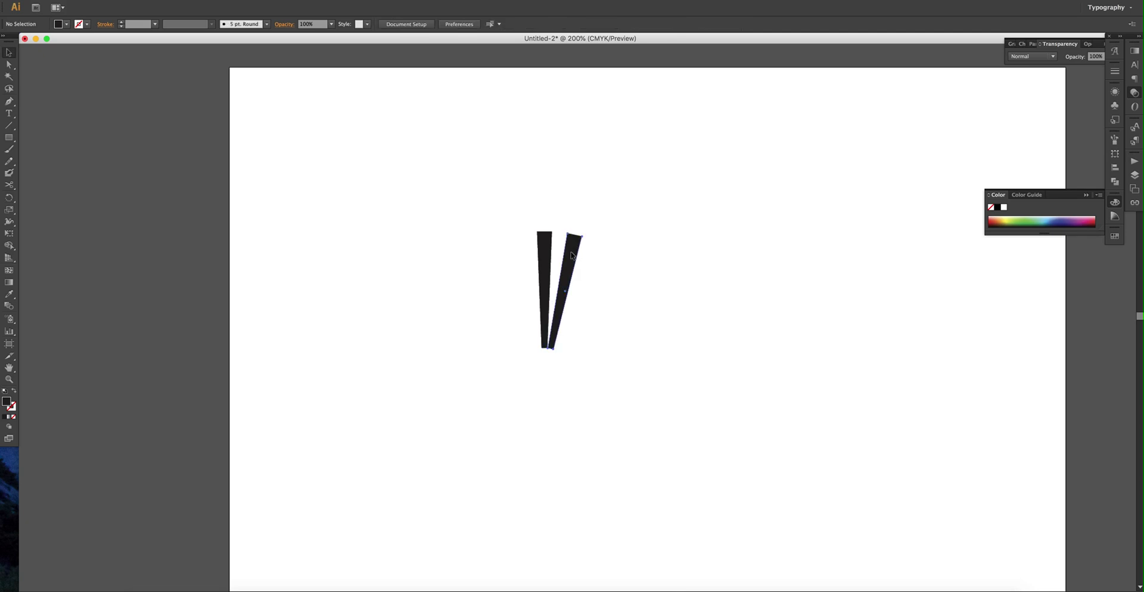
Repeat the rotated copy of the tapered bar until the bars form a full circular sunburst
left_click(571, 256)
key("super+d")
key("super+d")
key("super+d")
key("super+d")
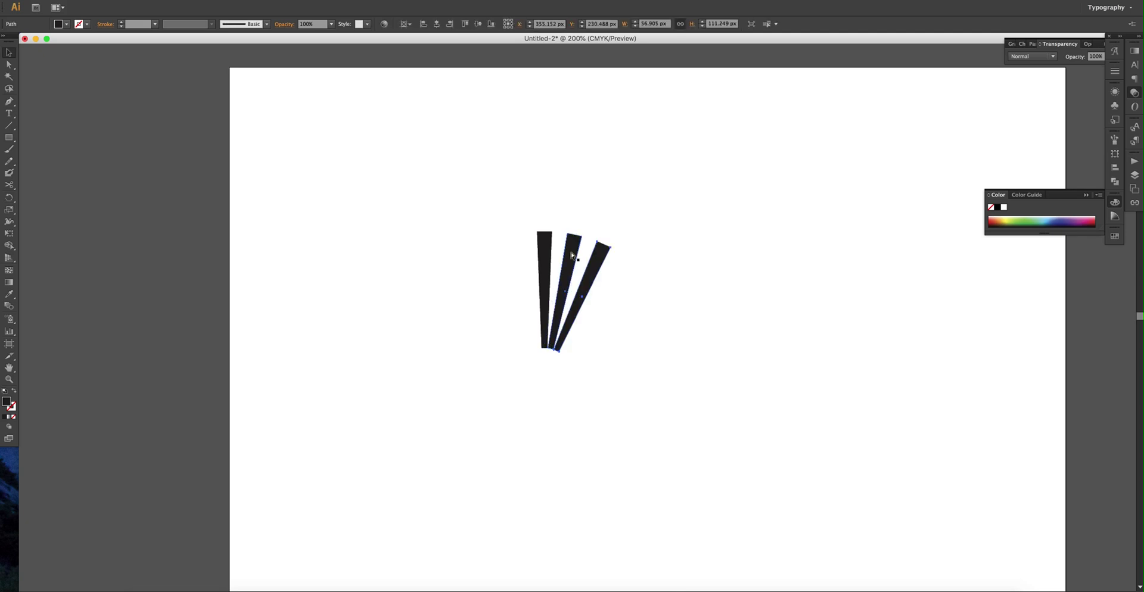
key("super+d")
key("super+d")
key("super+d")
key("super+d")
key("super+d")
key("super+d")
key("super+d")
key("super+d")
key("super+d")
key("super+d")
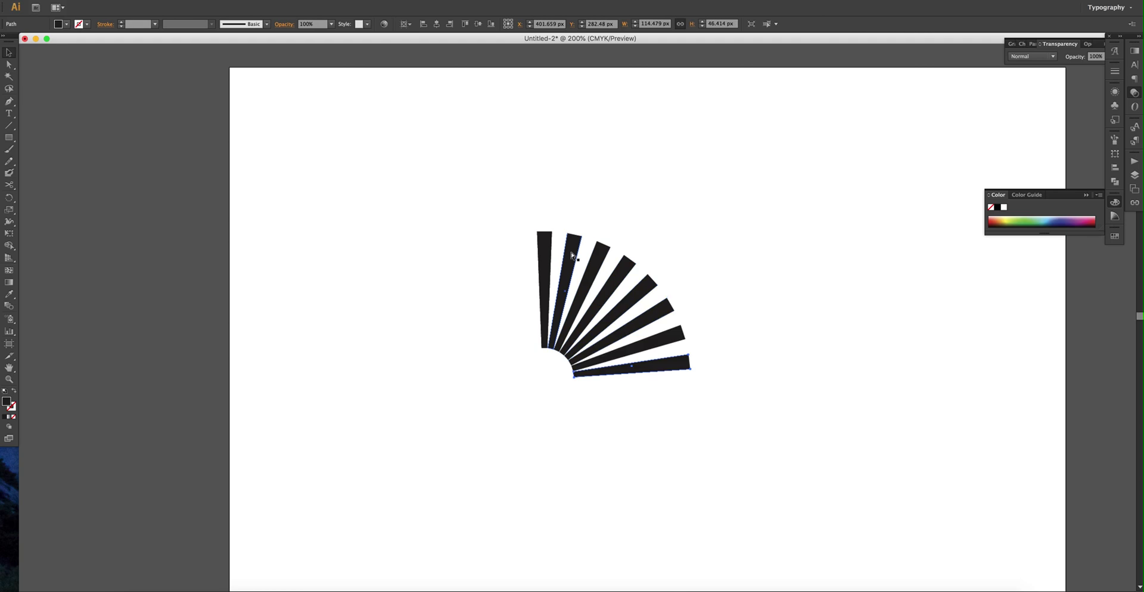
key("super+d")
key("super+d")
key("super+d")
key("super+d")
key("super+d")
key("super+d")
key("super+d")
key("super+d")
key("super+d")
key("super+d")
key("super+d")
key("super+d")
key("super+d")
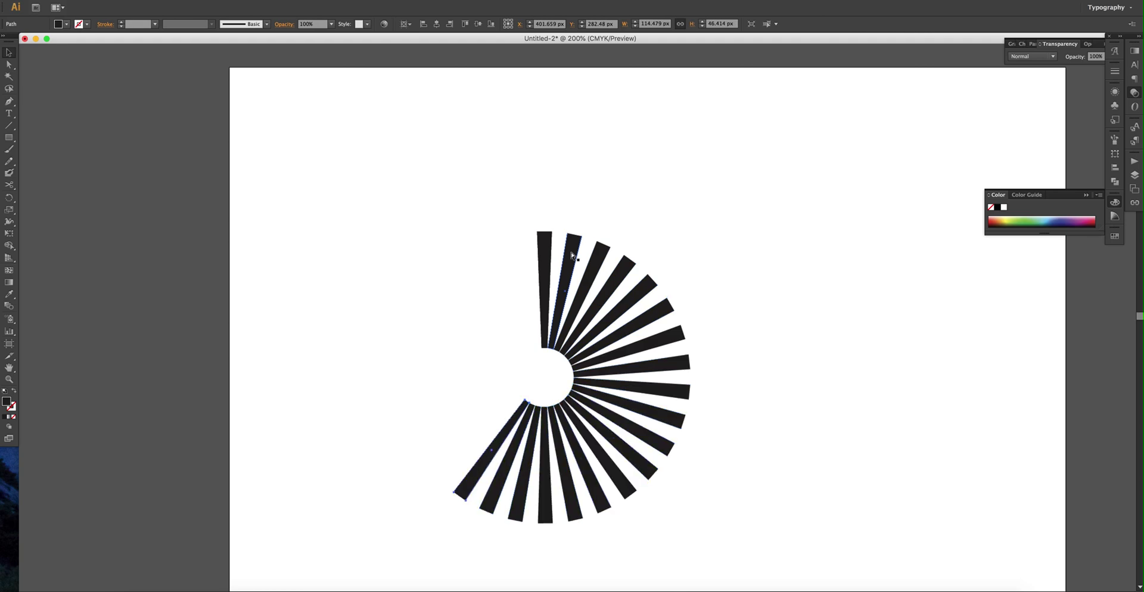
key("super+d")
key("super+d")
key("super+d")
key("super+d")
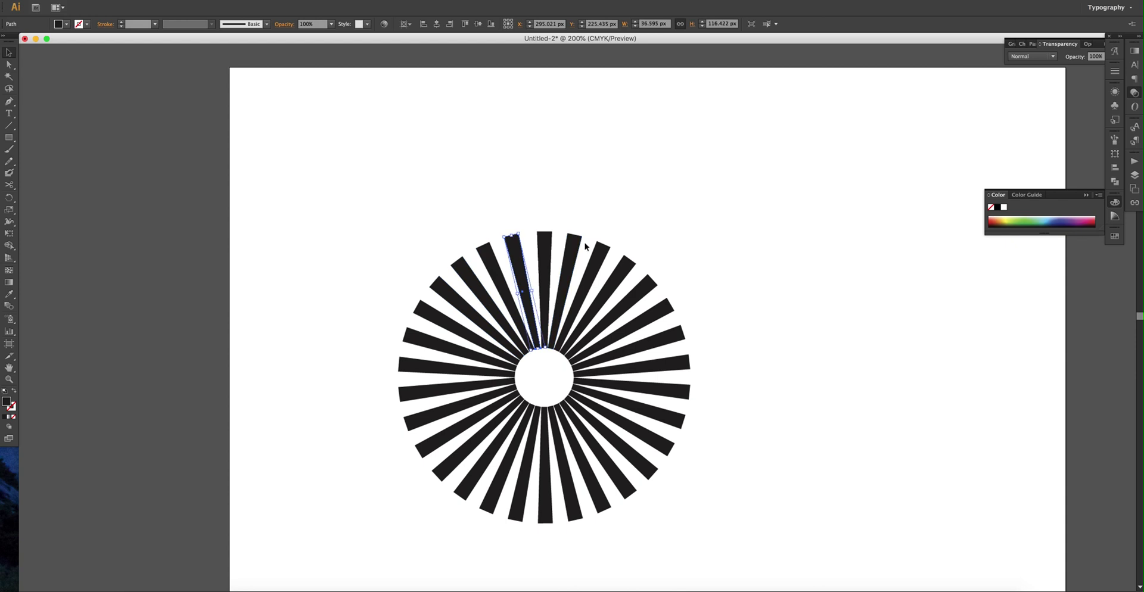
left_click(667, 243)
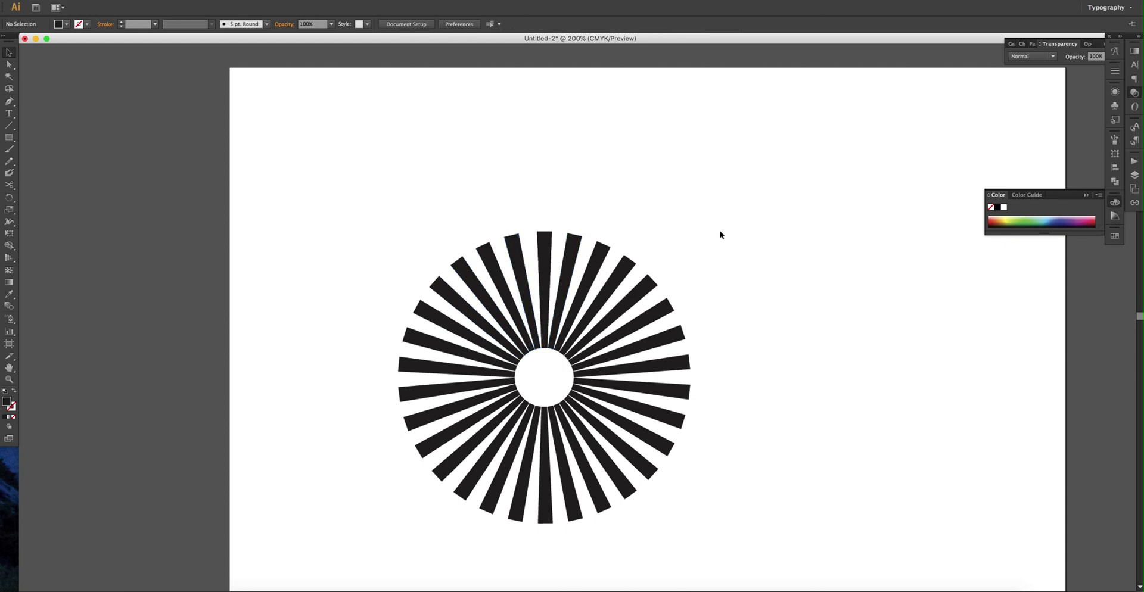
Move the whole sunburst a little up and to the right, toward the middle of the artboard
left_click_drag(720, 231, 298, 541)
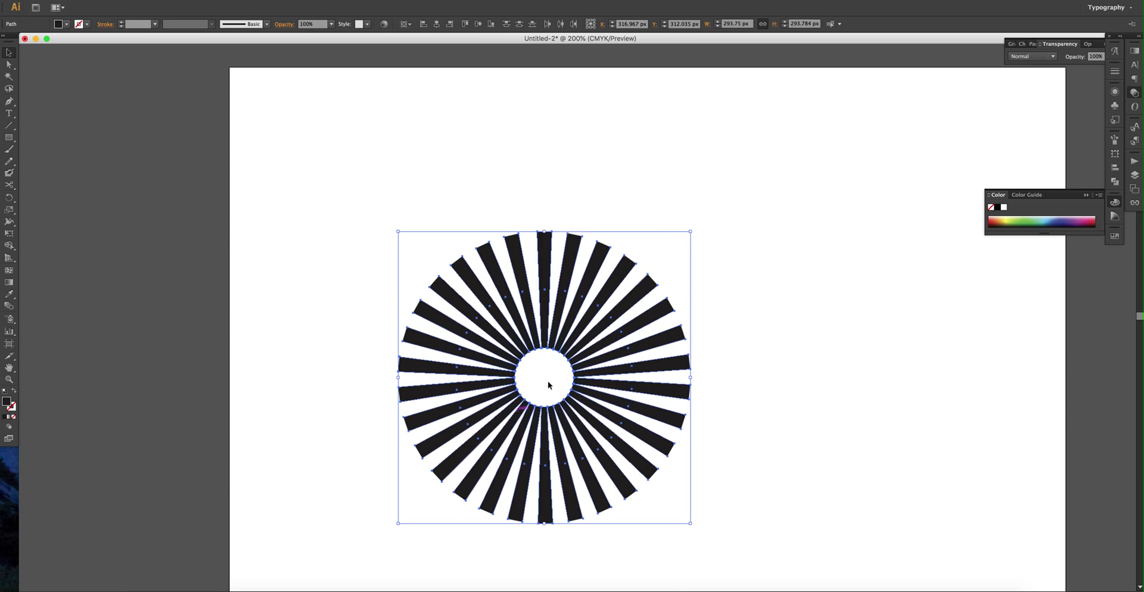
left_click_drag(573, 336, 631, 316)
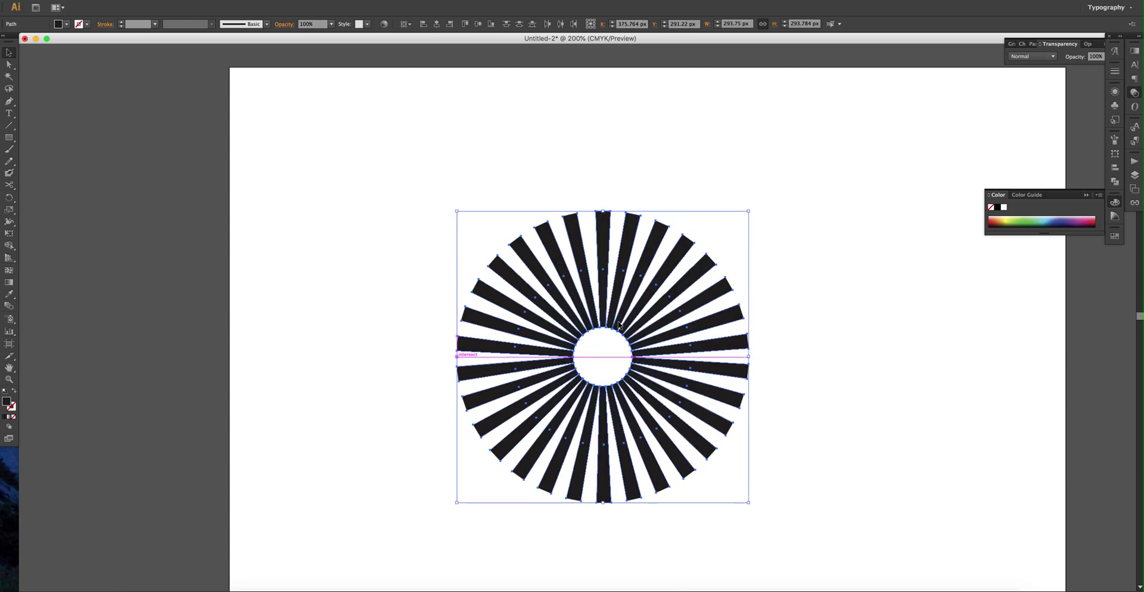
left_click(827, 250)
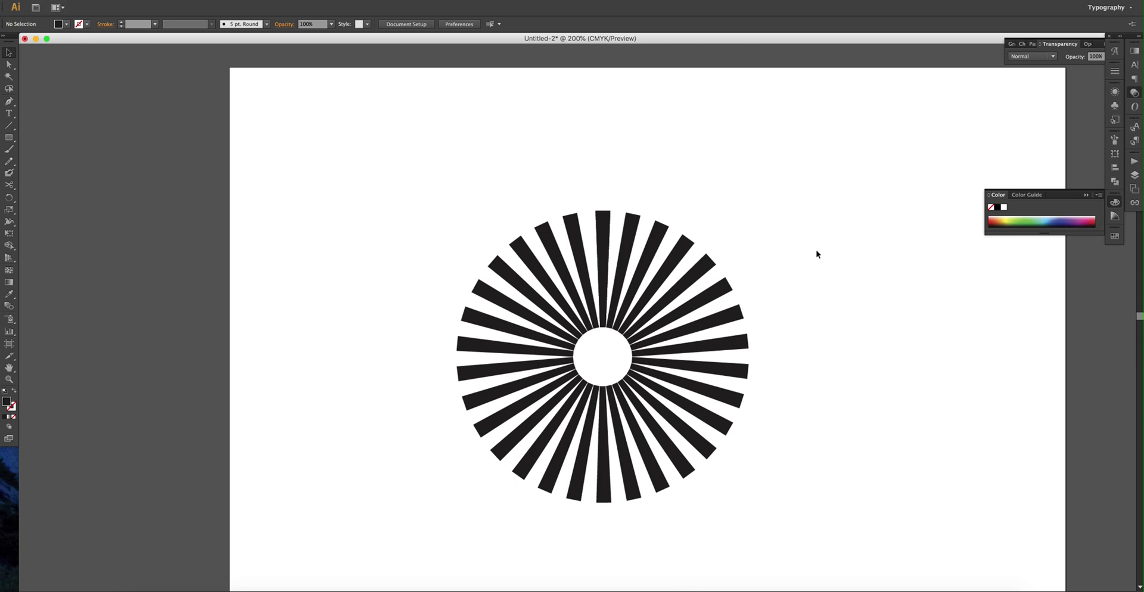
Move the whole sunburst horizontally to the left part of the artboard, centred at about X 222 px
scroll(819, 252, "right", 5)
scroll(819, 253, "down", 2)
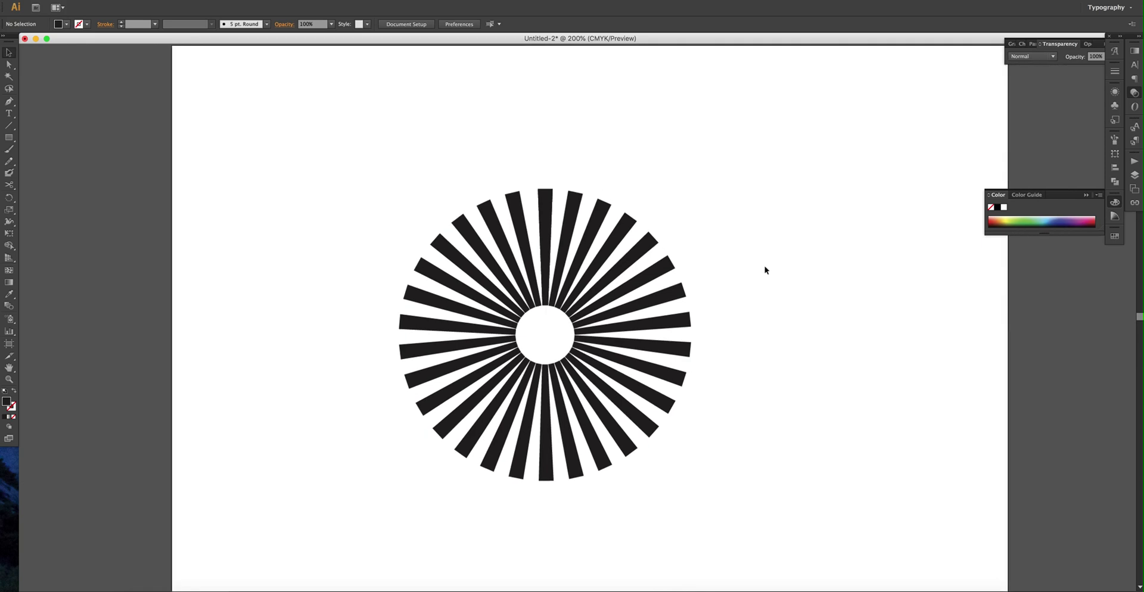
left_click_drag(709, 195, 345, 531)
left_click_drag(544, 326, 451, 325)
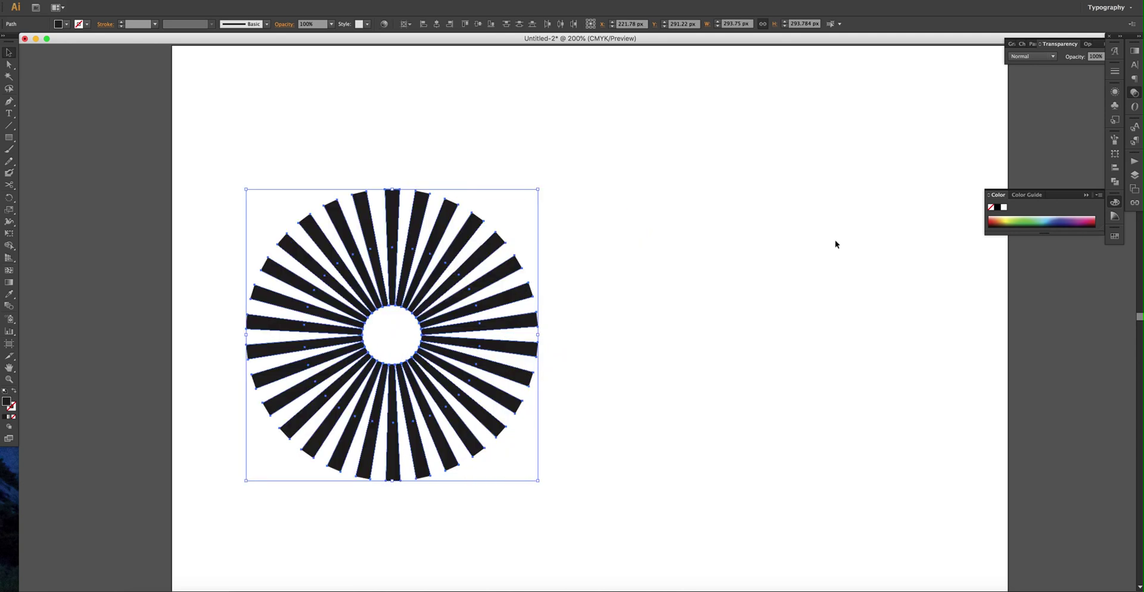
left_click(842, 236)
left_click(1115, 70)
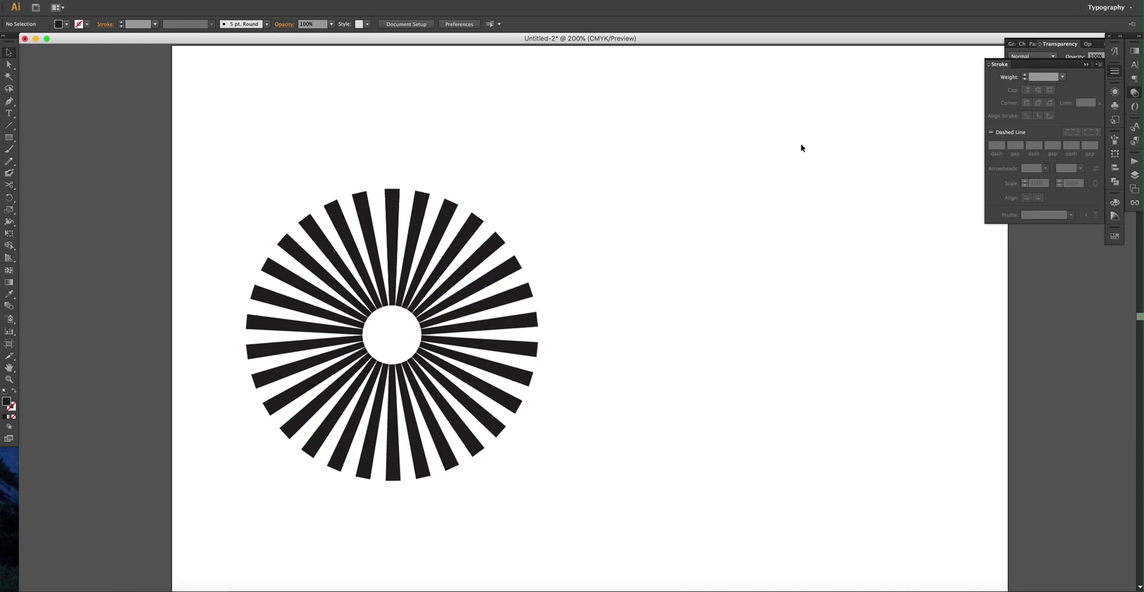
left_click(991, 132)
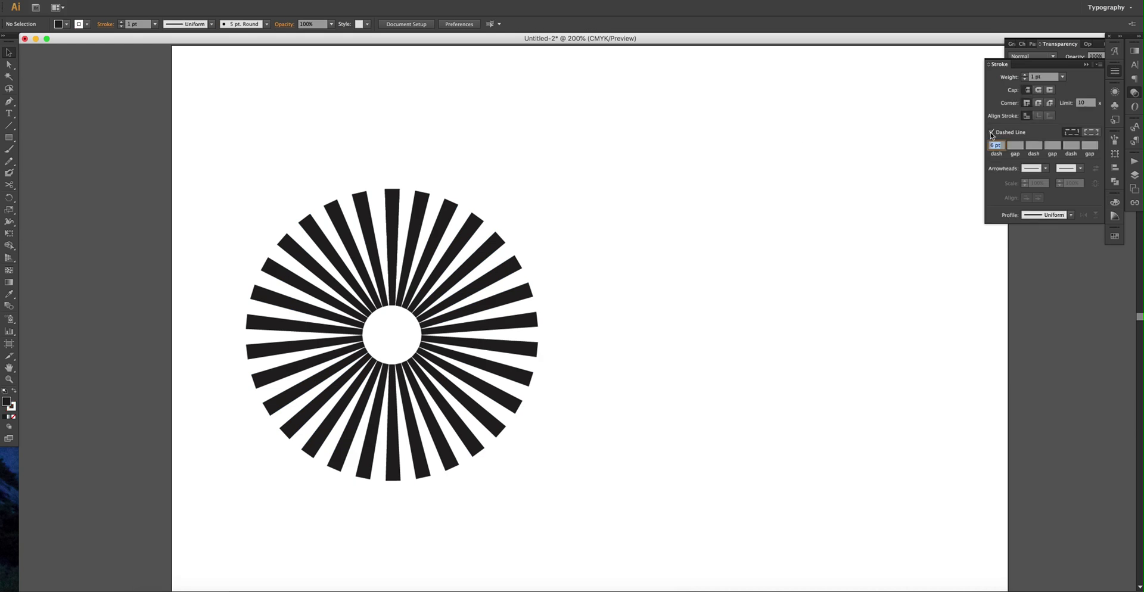
left_click(991, 132)
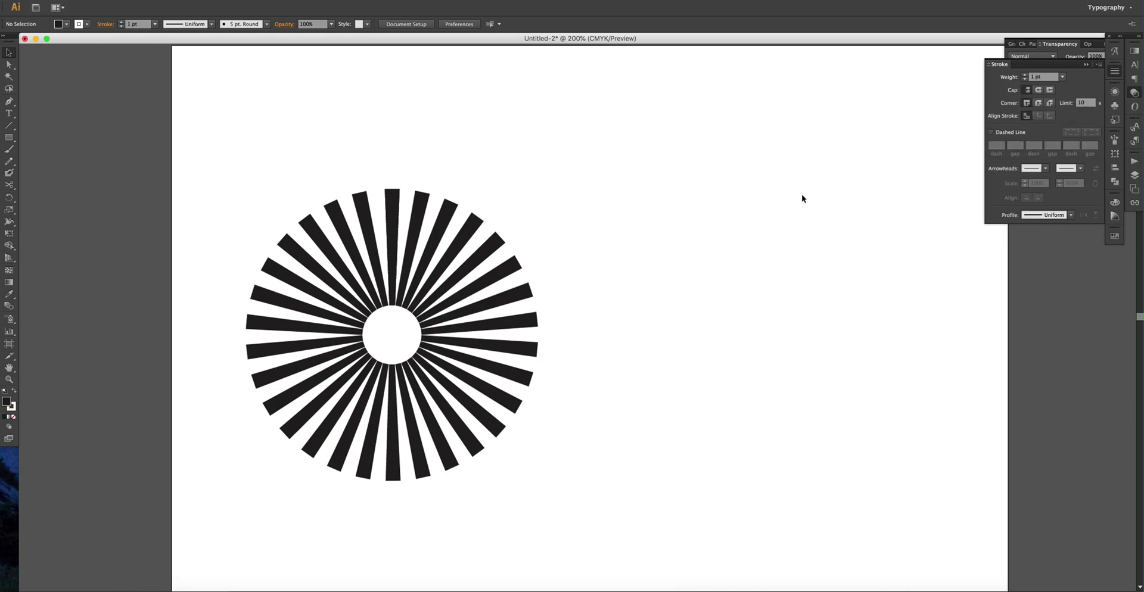
Draw a circle 239 px in diameter with no fill and a 1 pt black stroke to the right of the sunburst
left_click(9, 138)
left_click(48, 162)
left_click(14, 394)
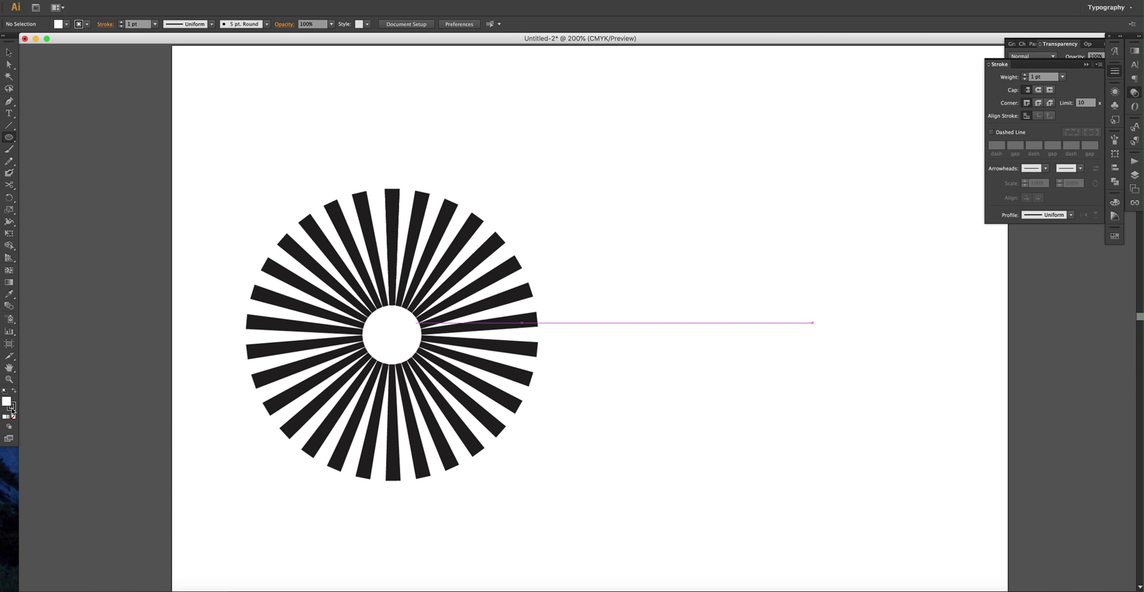
left_click(15, 417)
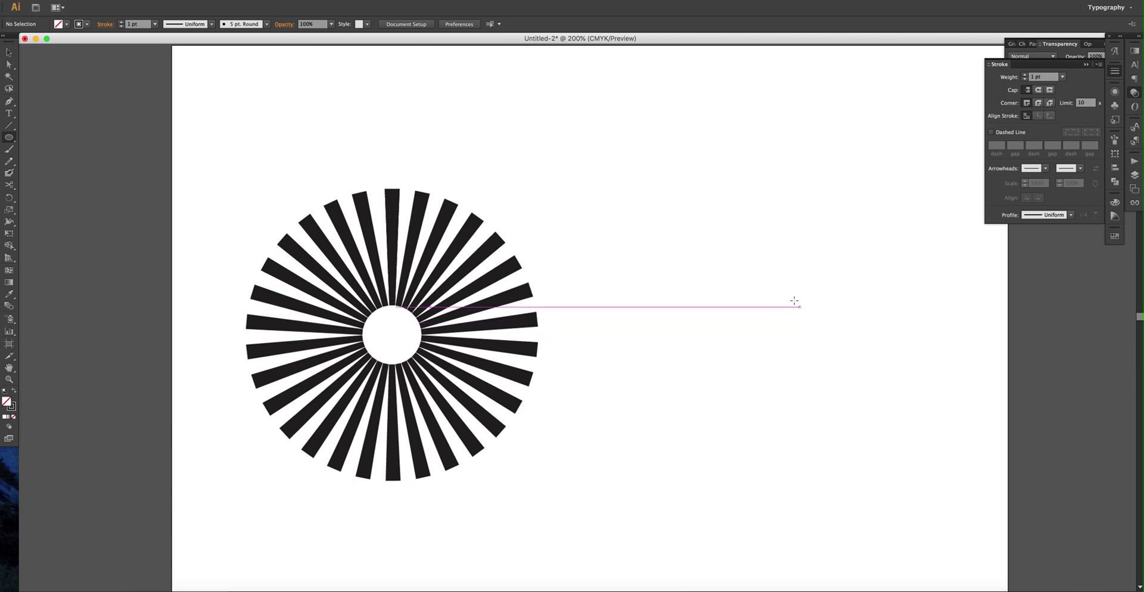
left_click_drag(799, 307, 918, 223)
key("v")
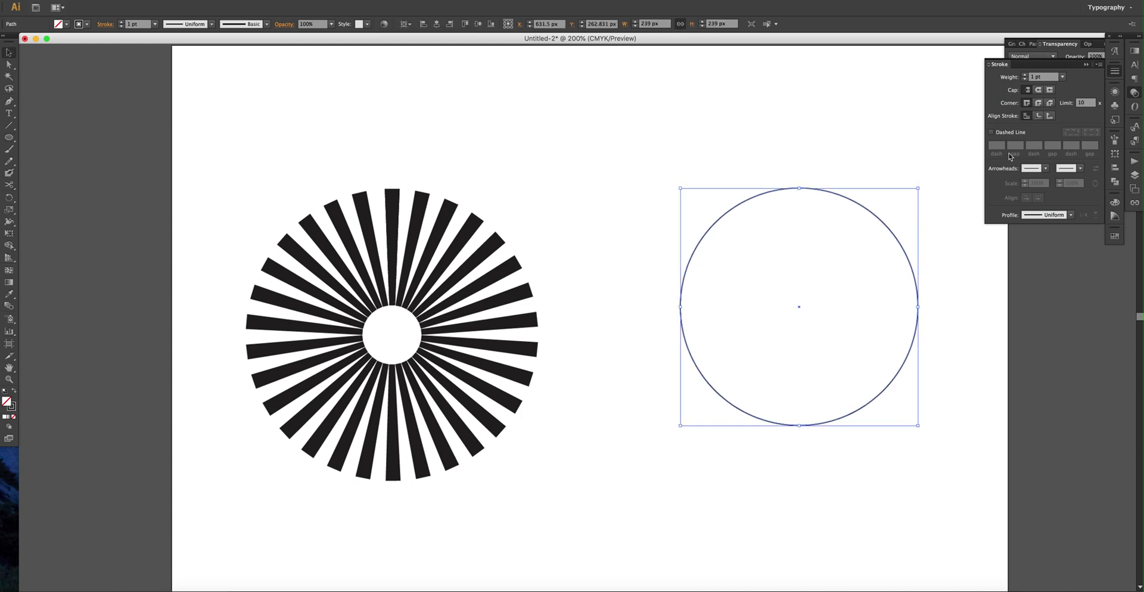
Turn the circle's stroke into a dashed line with a dash length of 2 pt
left_click(991, 132)
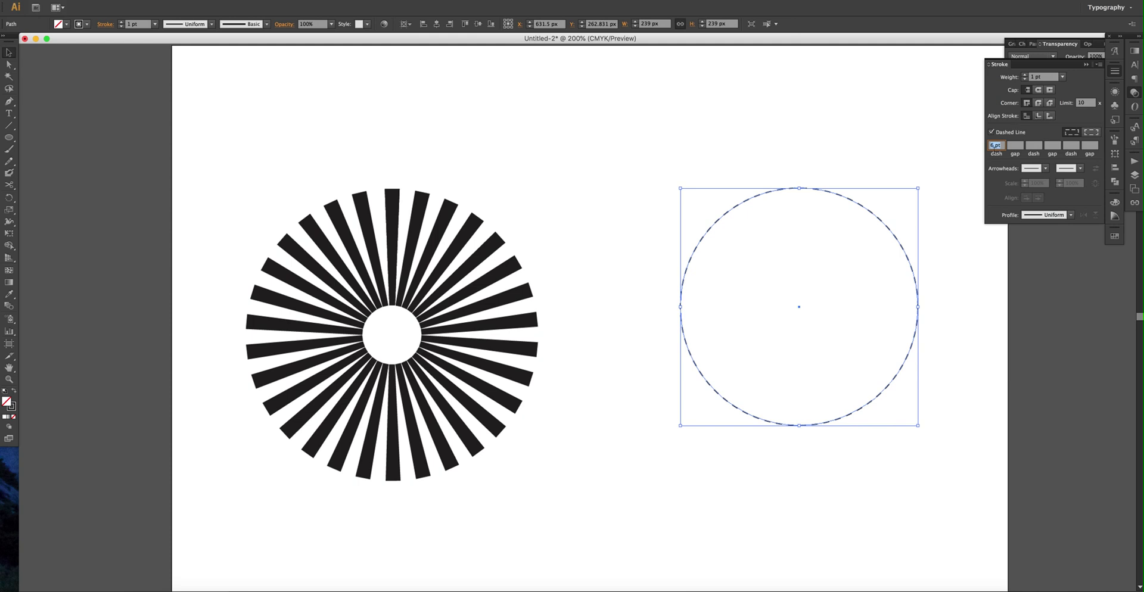
key("Up")
key("Up")
key("Up")
key("Up")
key("Up")
key("Up")
key("Up")
key("Down")
key("Down")
key("Down")
key("Down")
key("Down")
key("Down")
key("Down")
key("Down")
key("Down")
key("Down")
key("Down")
Thicken the dashed circle's stroke to 51 pt
left_click(1024, 75)
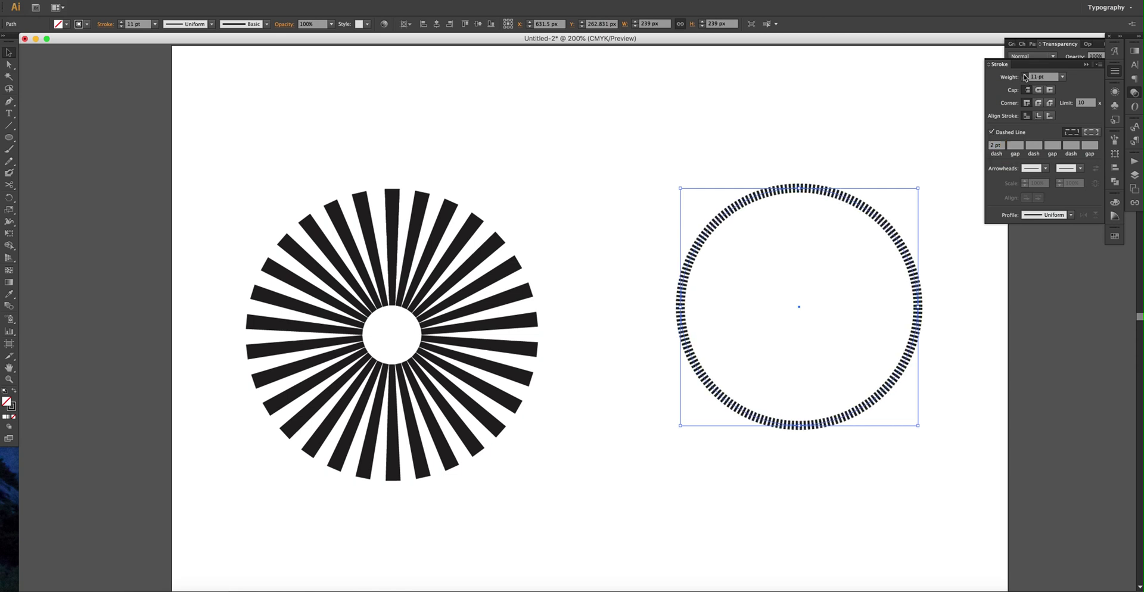
left_click(1023, 74)
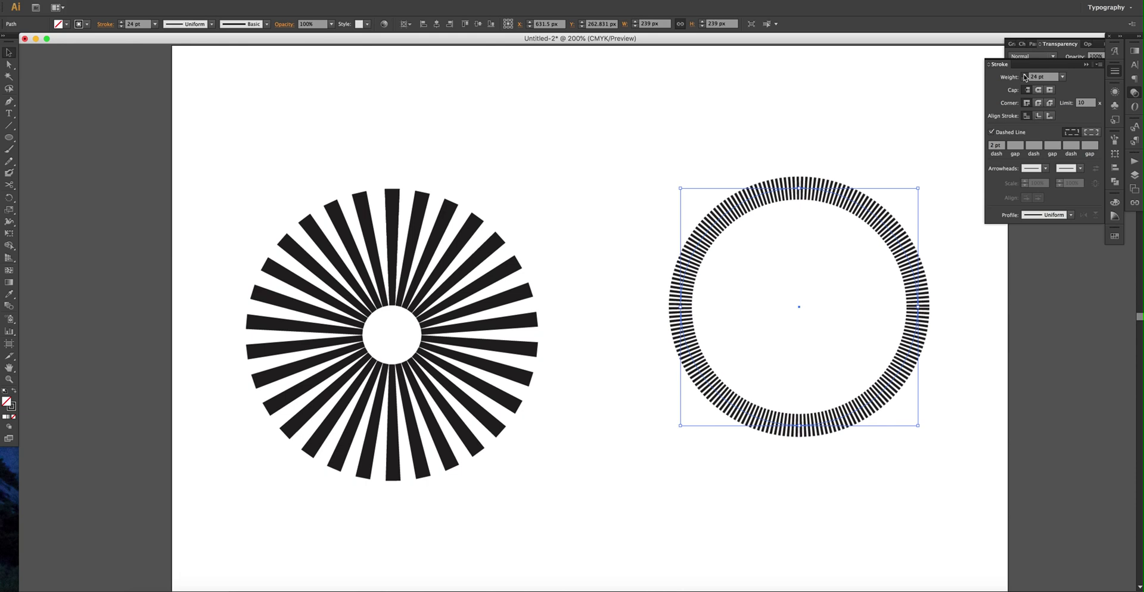
left_click(1024, 74)
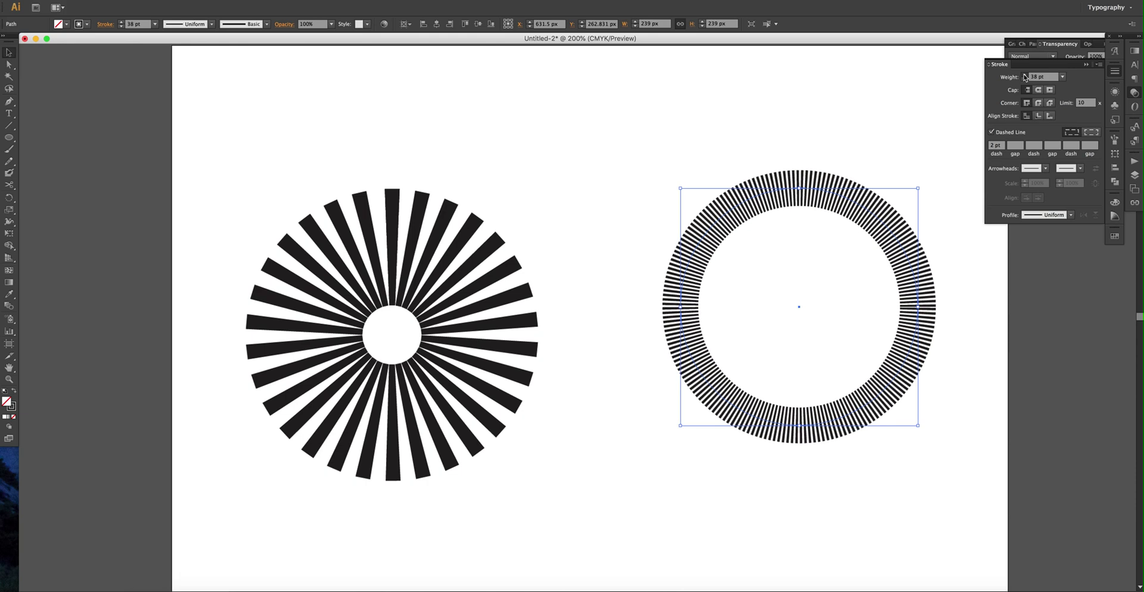
left_click(1023, 73)
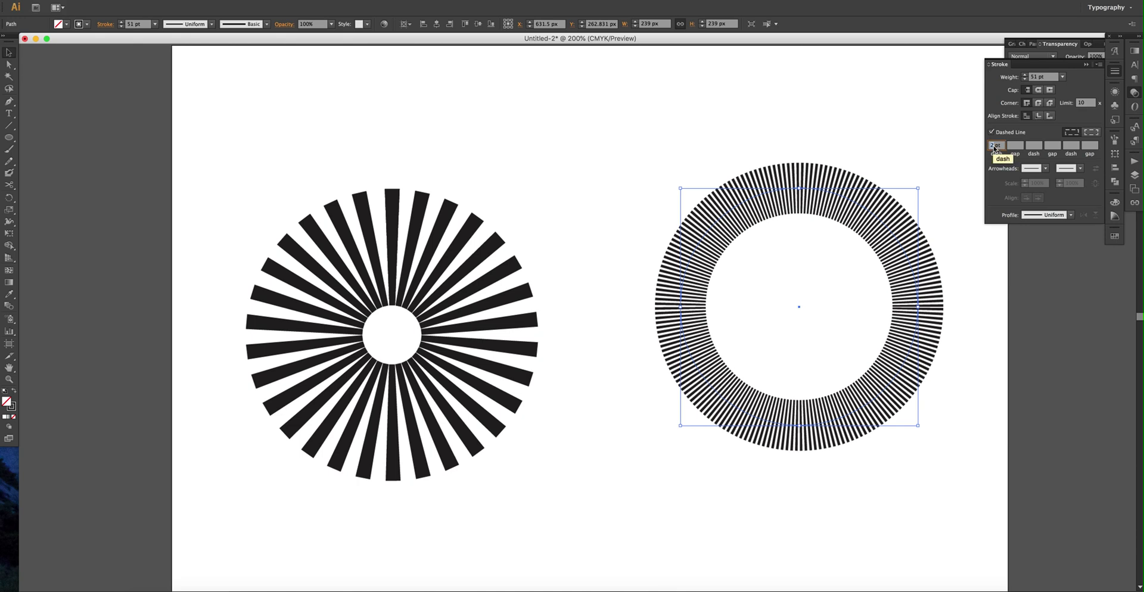
Increase the dash length of the circle's stroke to 14 pt to make fewer, wider bars
key("Up")
key("Up")
key("Up")
key("Up")
key("Up")
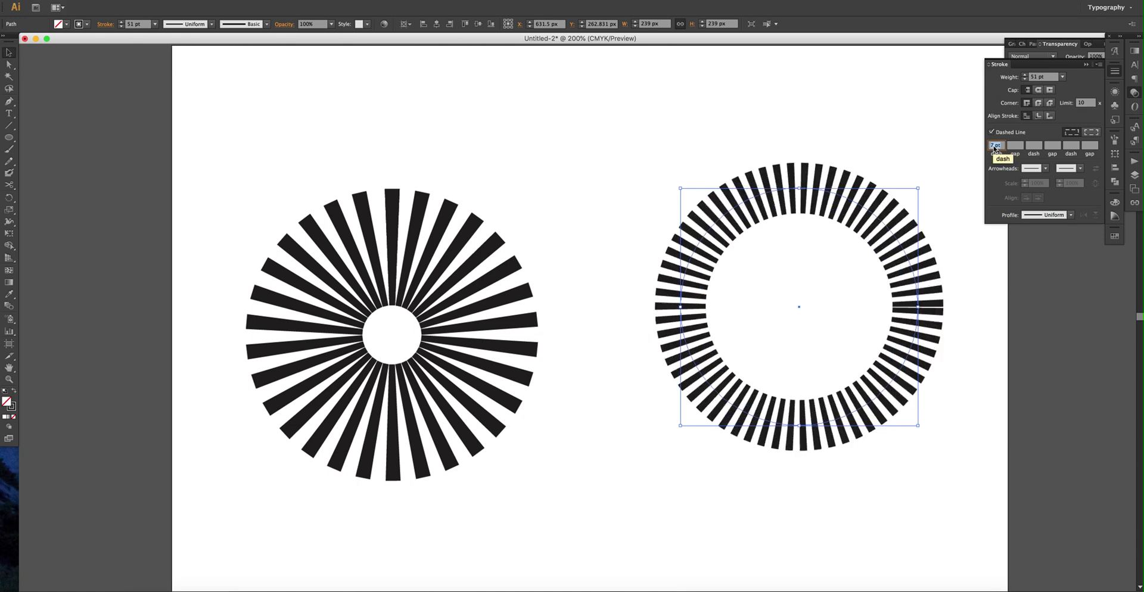
key("Up")
key("Up")
key("Up")
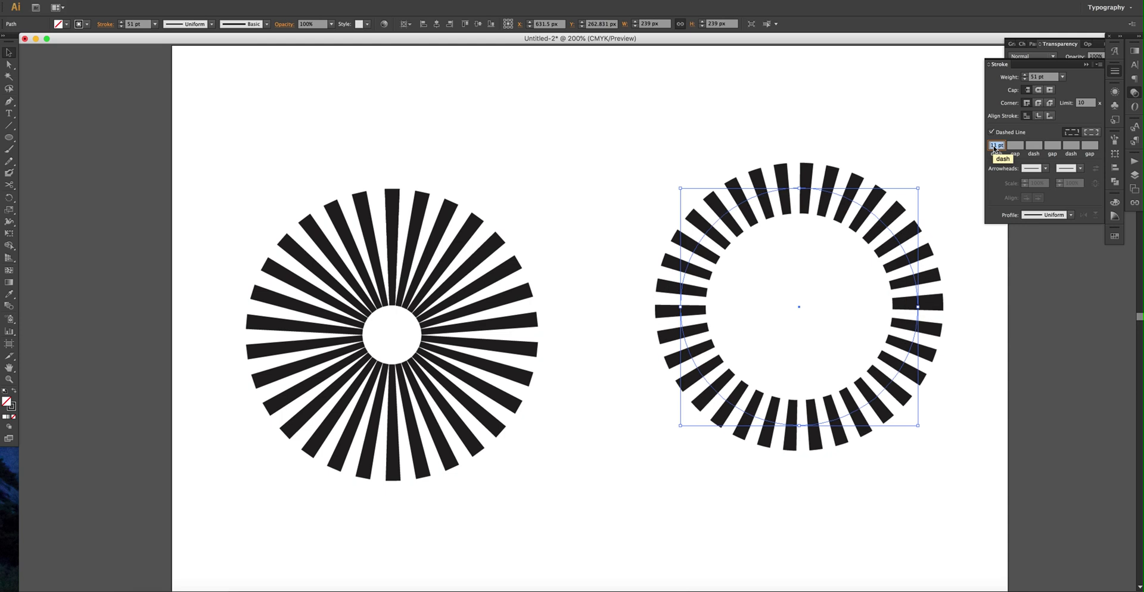
key("Up")
key("Up")
key("Up")
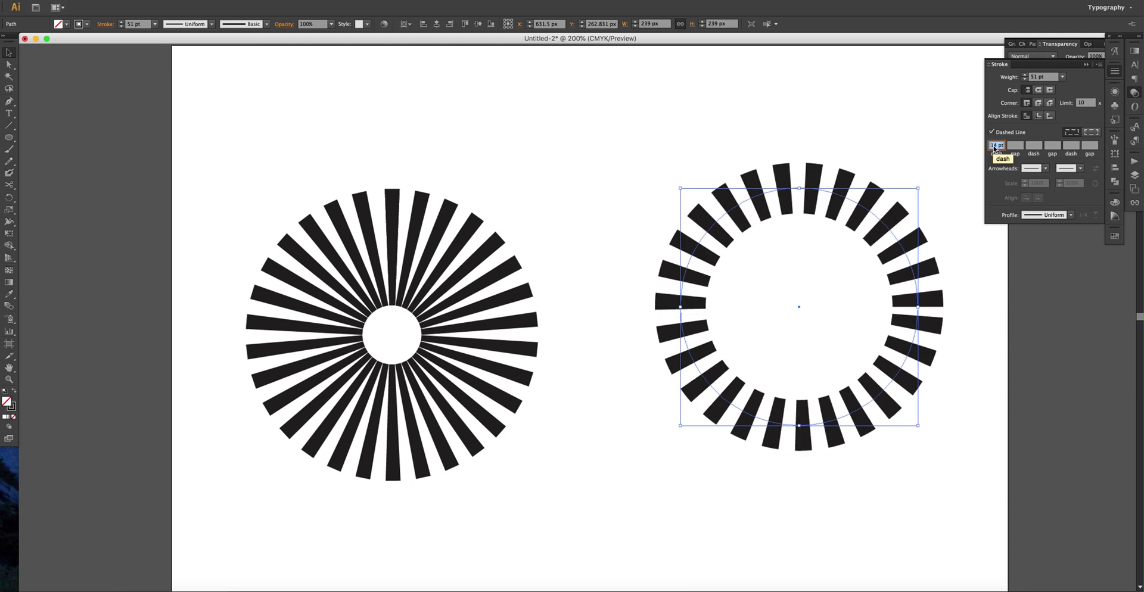
Increase the dashed circle's stroke weight to 108 pt so the bars reach farther inward and outward
left_click(1025, 75)
left_click(1025, 76)
left_click(1025, 75)
left_click(1025, 75)
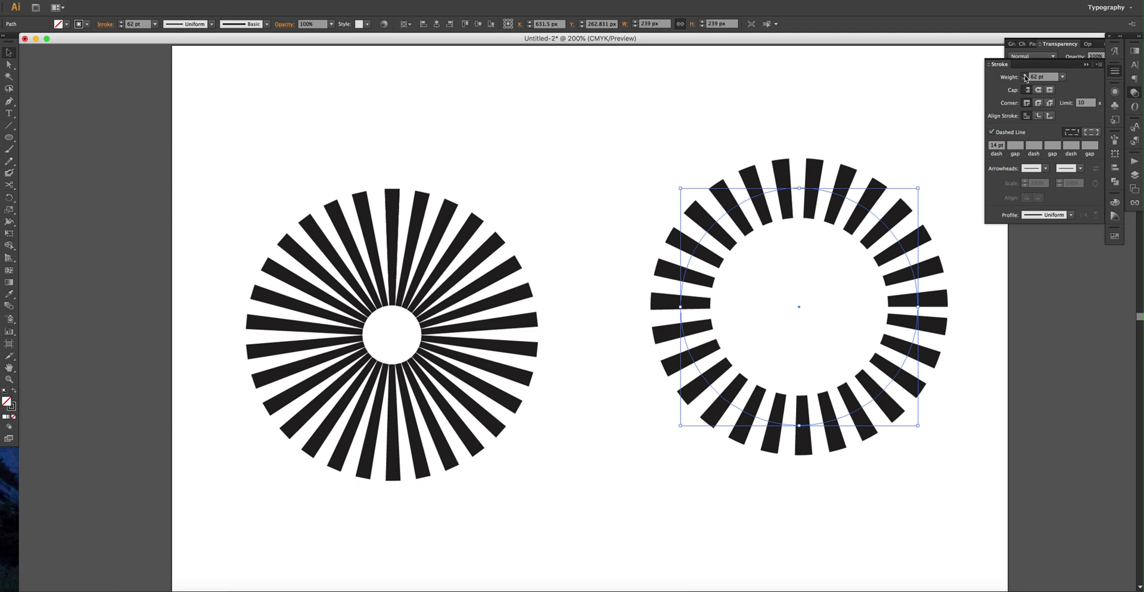
left_click(1024, 75)
left_click(1025, 75)
left_click(1024, 75)
left_click(1025, 75)
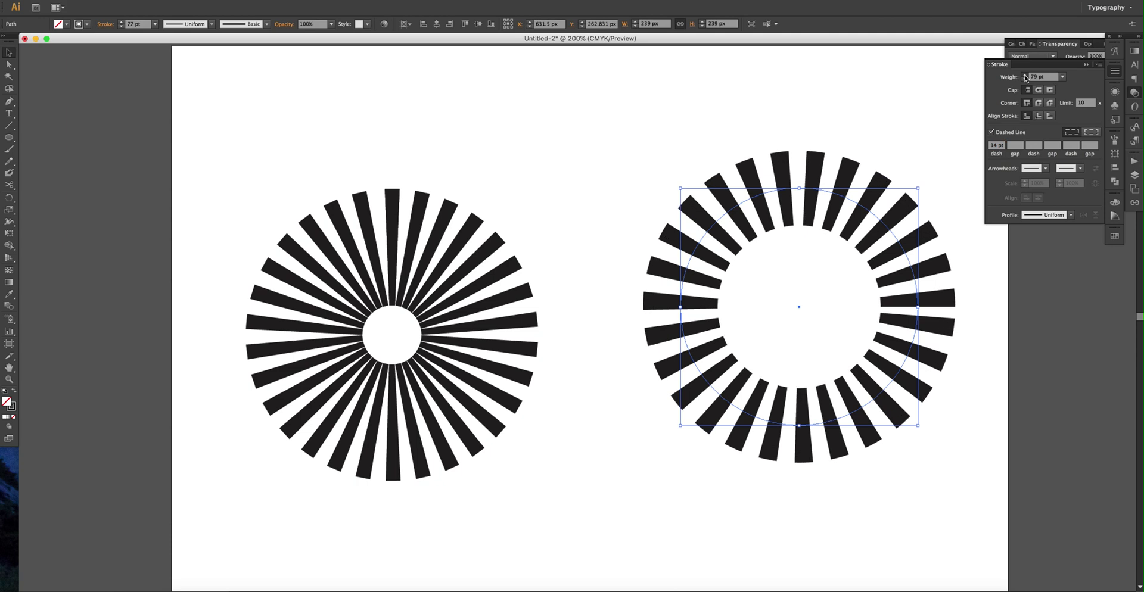
left_click(1025, 75)
left_click(1025, 75)
left_click(1024, 75)
left_click(1025, 76)
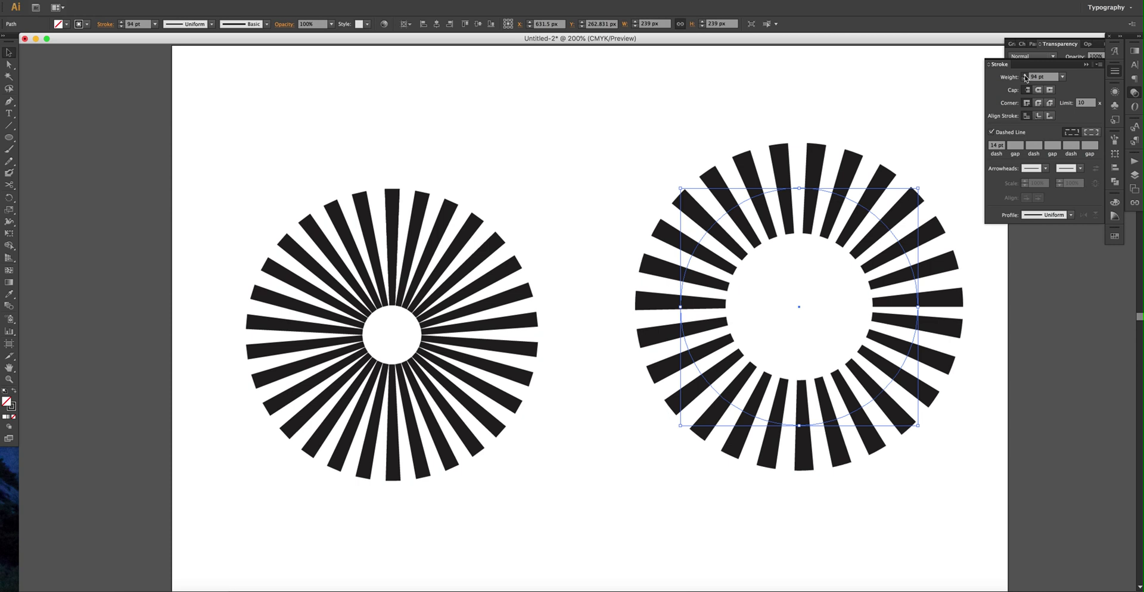
left_click(1025, 76)
left_click(1024, 76)
left_click(1025, 76)
left_click(1025, 76)
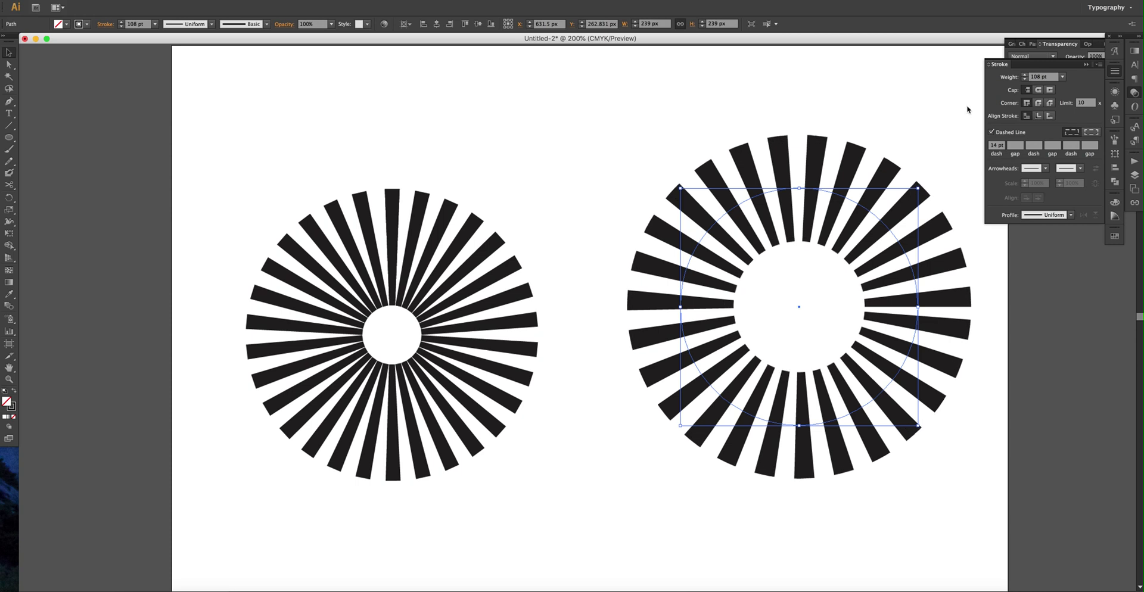
Scale the dashed circle about its centre to 214 px and move it slightly down, roughly level with the first sunburst
left_click(860, 216)
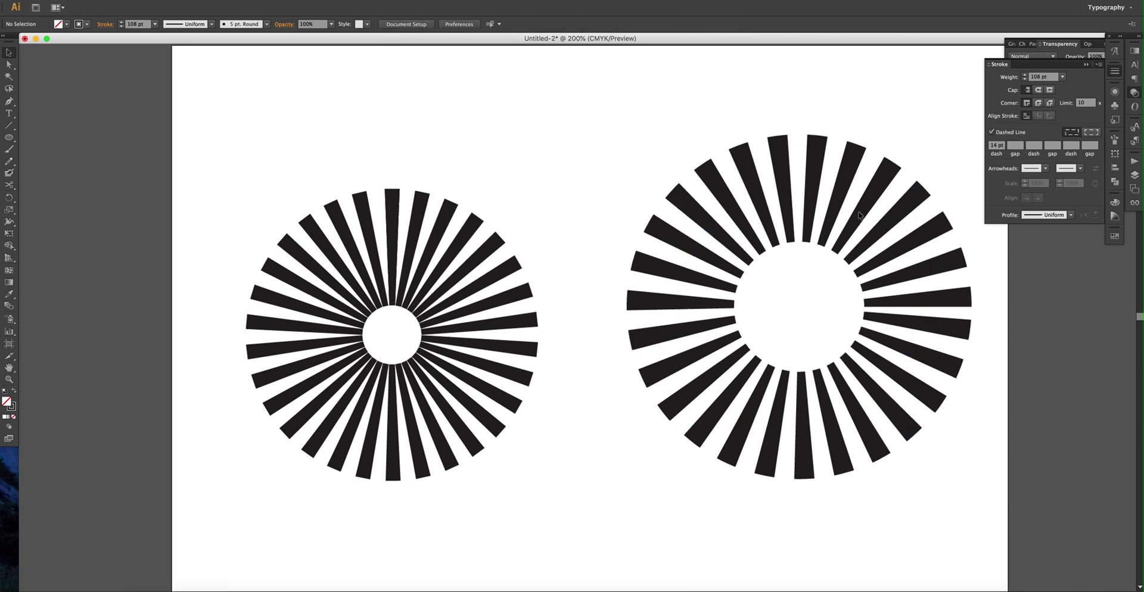
left_click(829, 195)
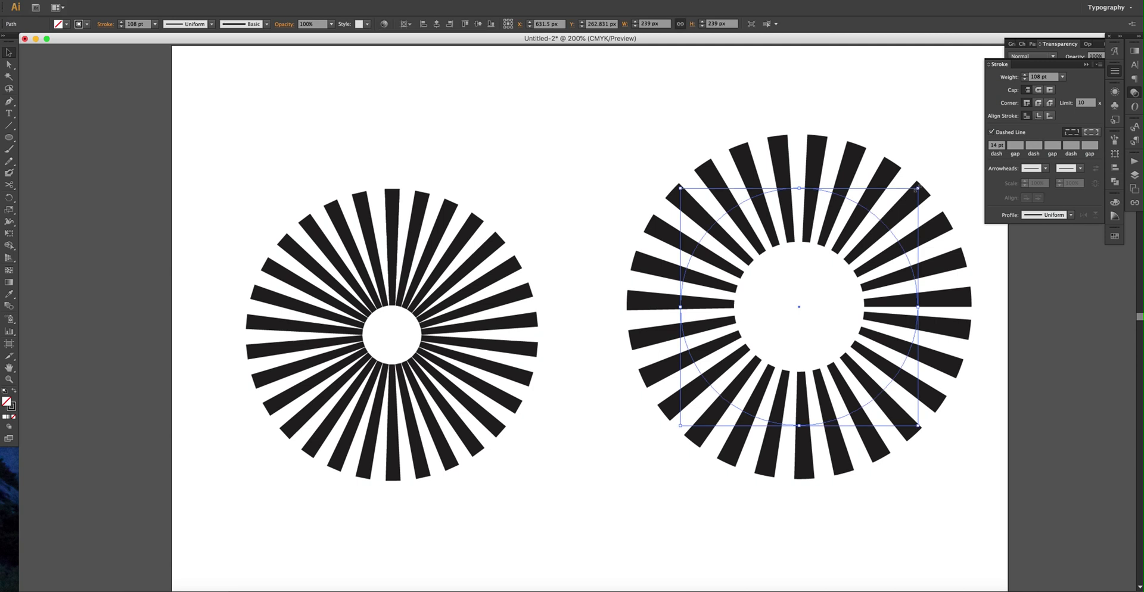
left_click_drag(918, 188, 905, 201)
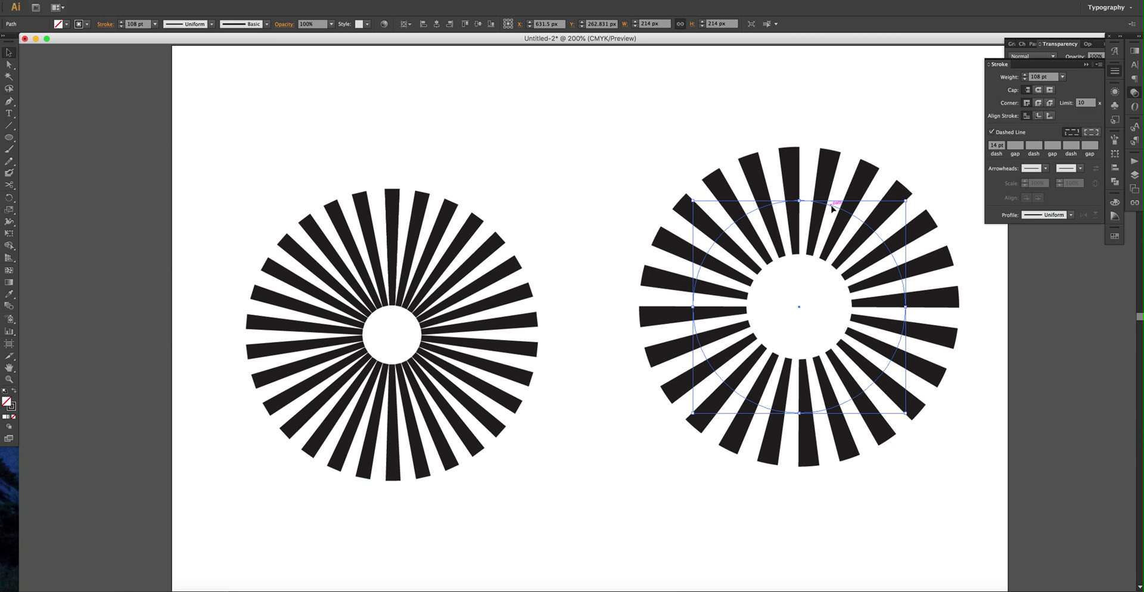
left_click_drag(832, 224, 830, 245)
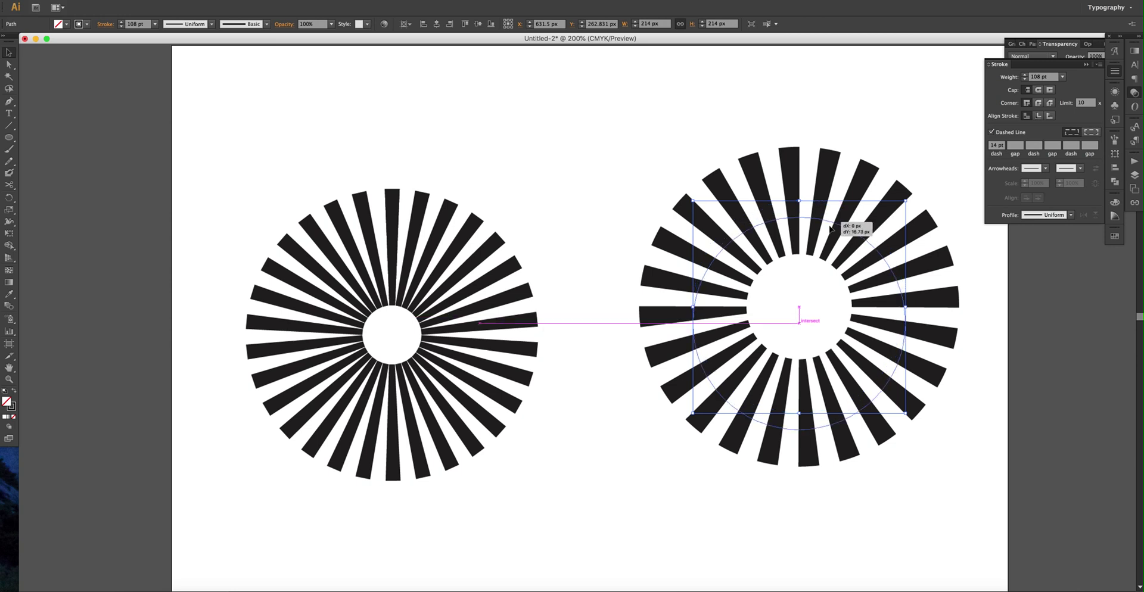
left_click(983, 377)
Preview both sunbursts side by side with the interface hidden, and restore the interface
key("Tab")
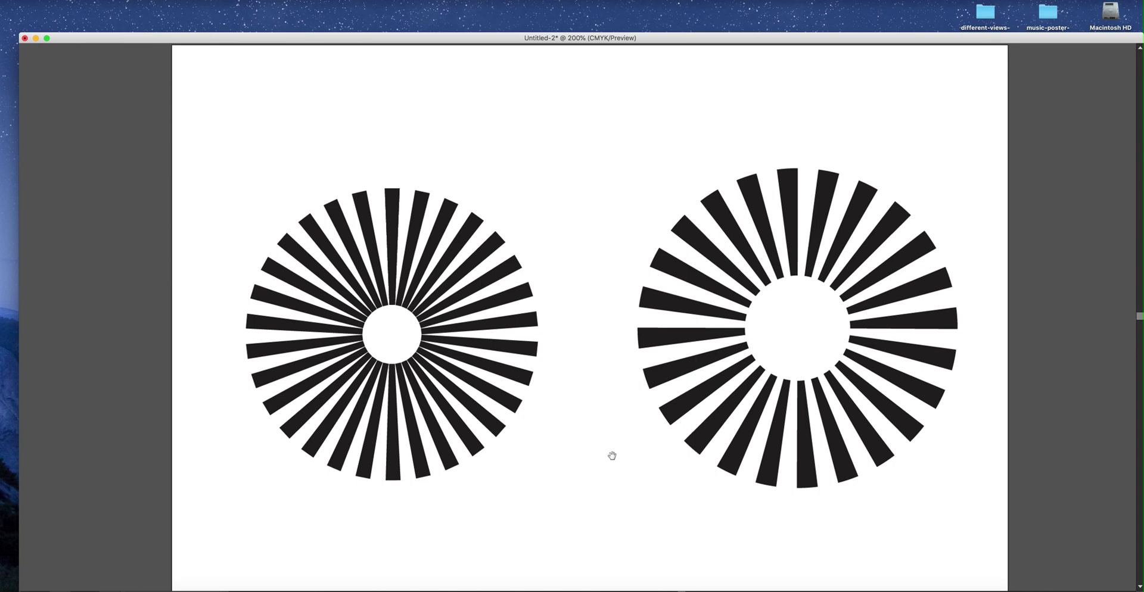
left_click_drag(607, 457, 585, 397)
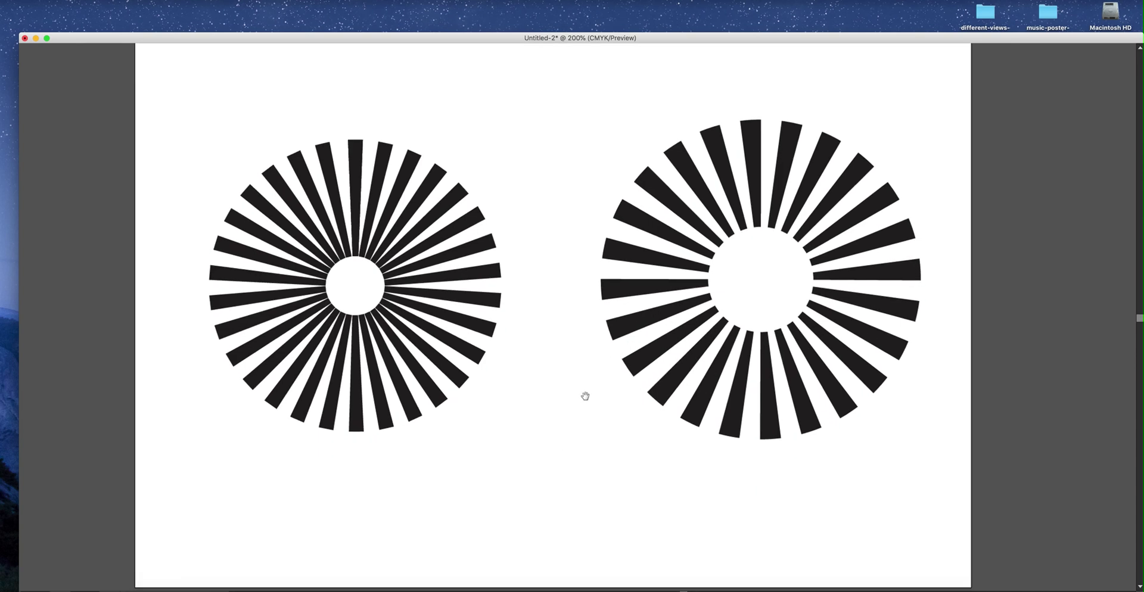
key("Tab")
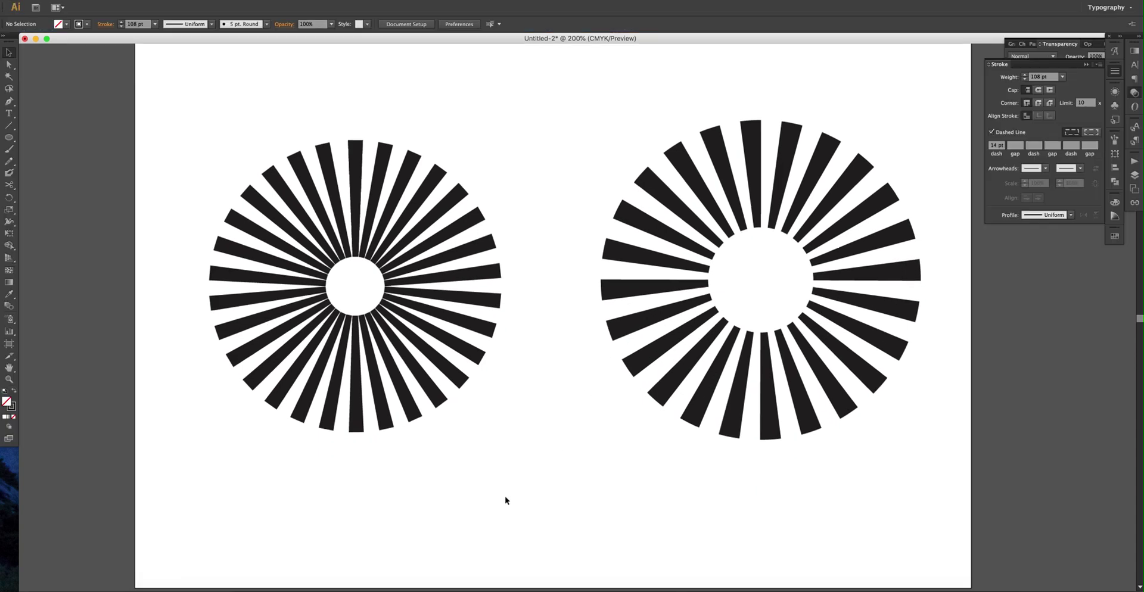
Add the text "Cheers!!" below the two sunbursts, under the right edge of the first one
left_click(10, 113)
left_click(423, 511)
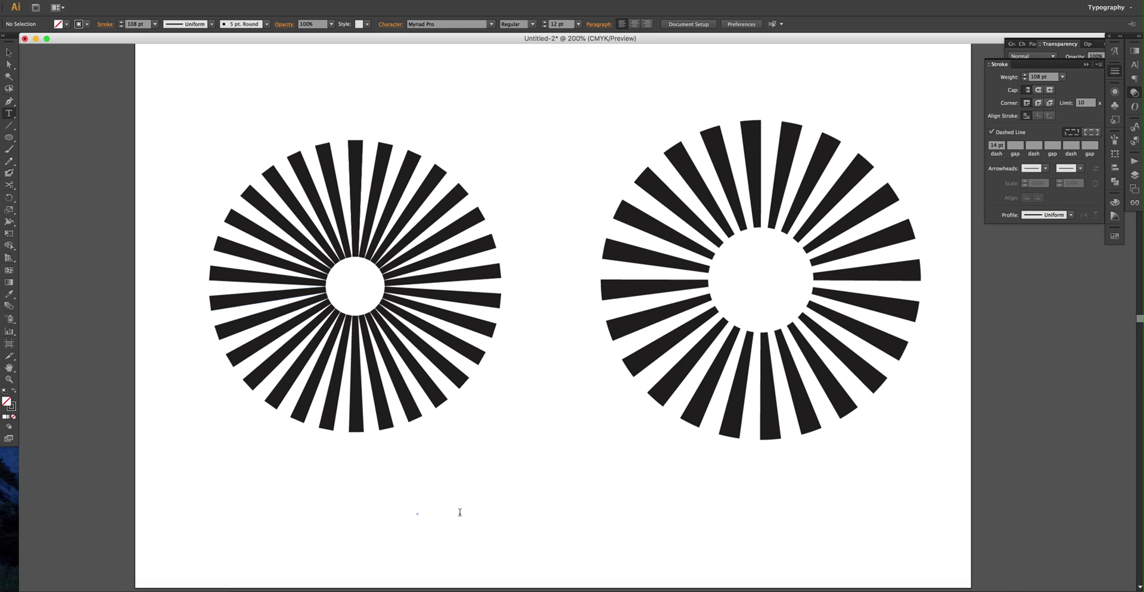
type("Cheers!!")
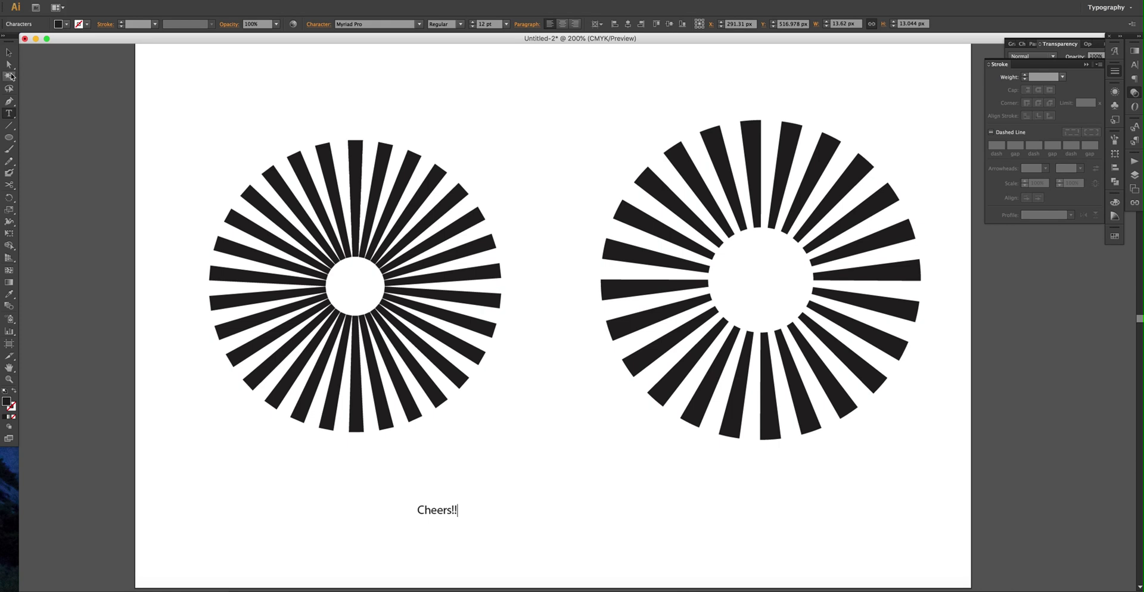
key("Escape")
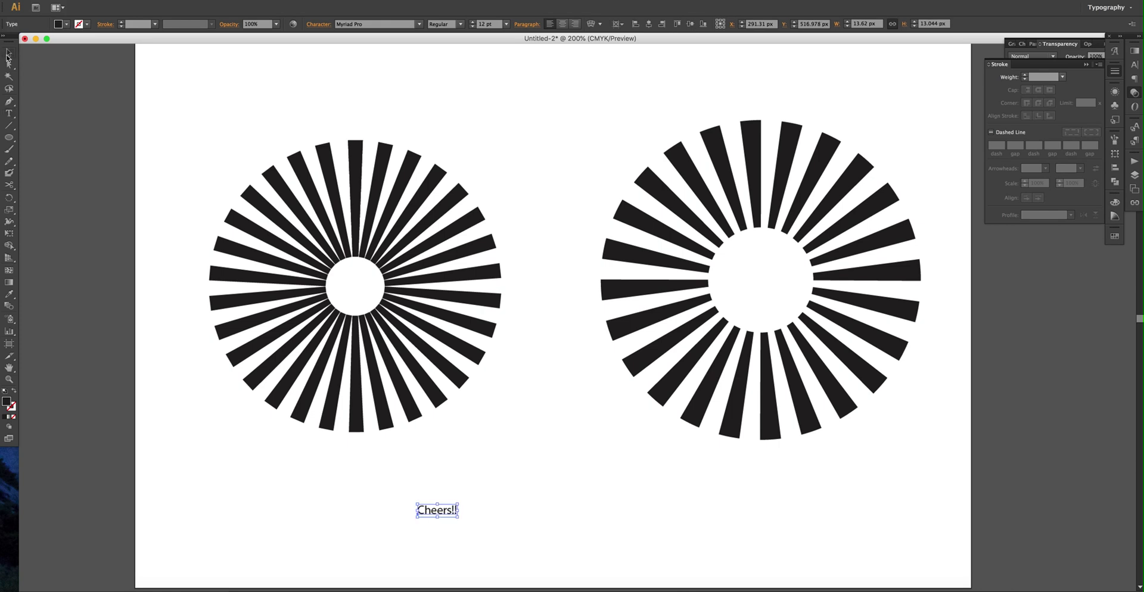